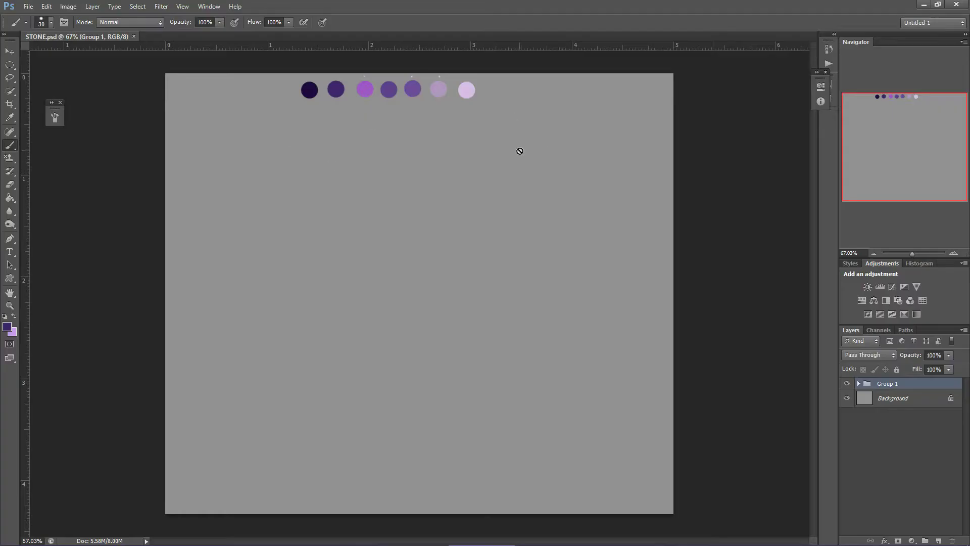
- Add a new layer above Group 1
click(939, 540)
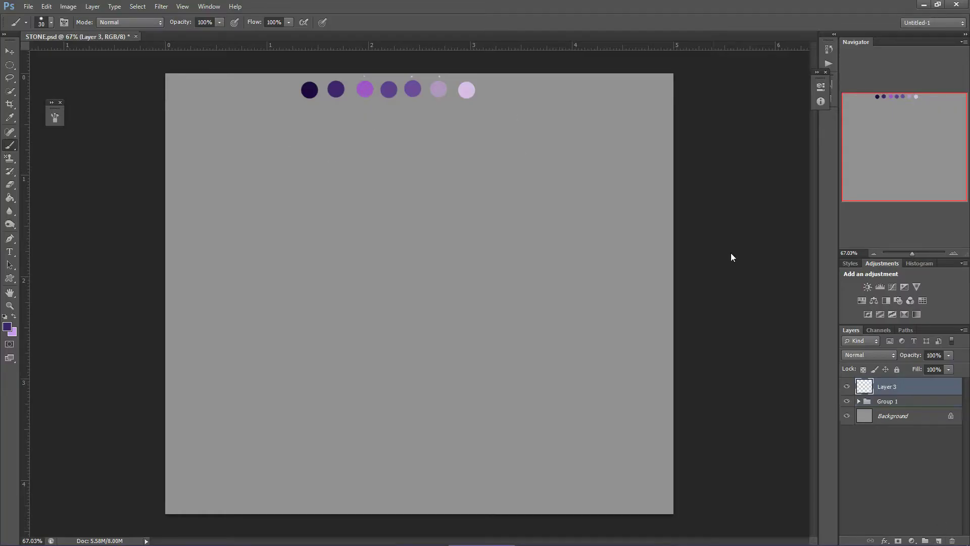
click(917, 251)
drag(904, 154, 894, 114)
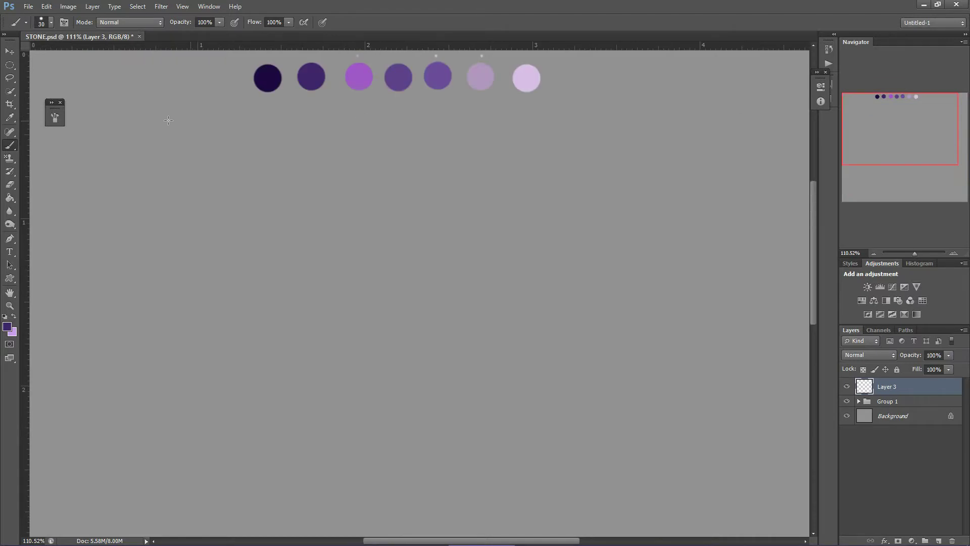
key(F5)
click(246, 112)
drag(302, 113, 503, 109)
key(ctrl+z)
key(ctrl+0)
- Make a tall elliptical selection below the swatches on the new layer, fill it with the darkest purple swatch colour, and deselect
key(i)
click(309, 86)
click(10, 66)
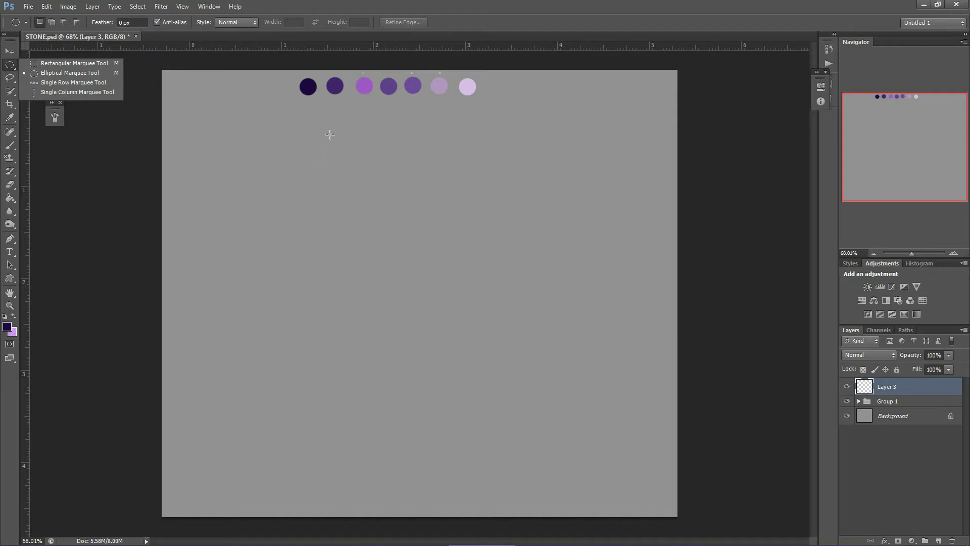
drag(316, 126, 603, 484)
key(g)
click(448, 304)
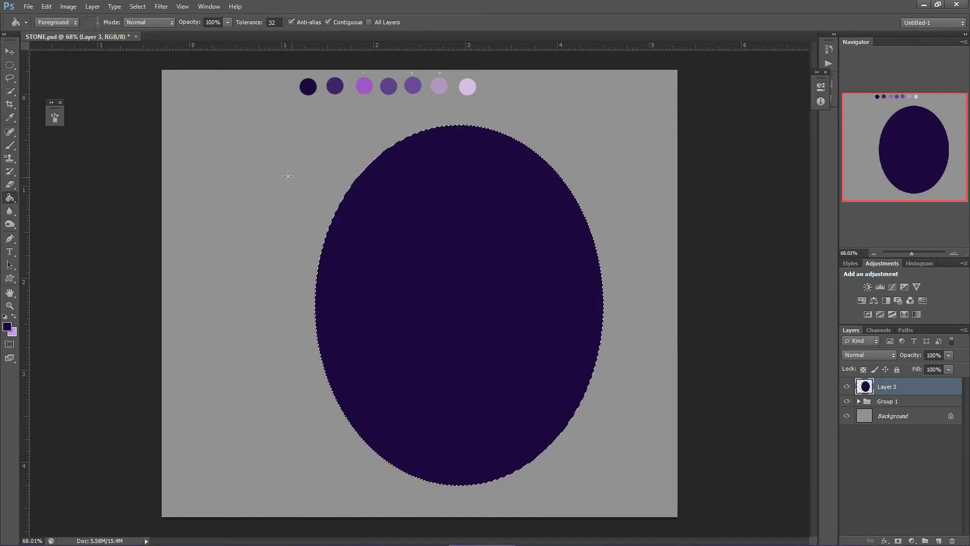
key(ctrl+d)
- Move the ellipse to the middle of the canvas and warp its two upper corners inward and up to narrow the top
click(11, 50)
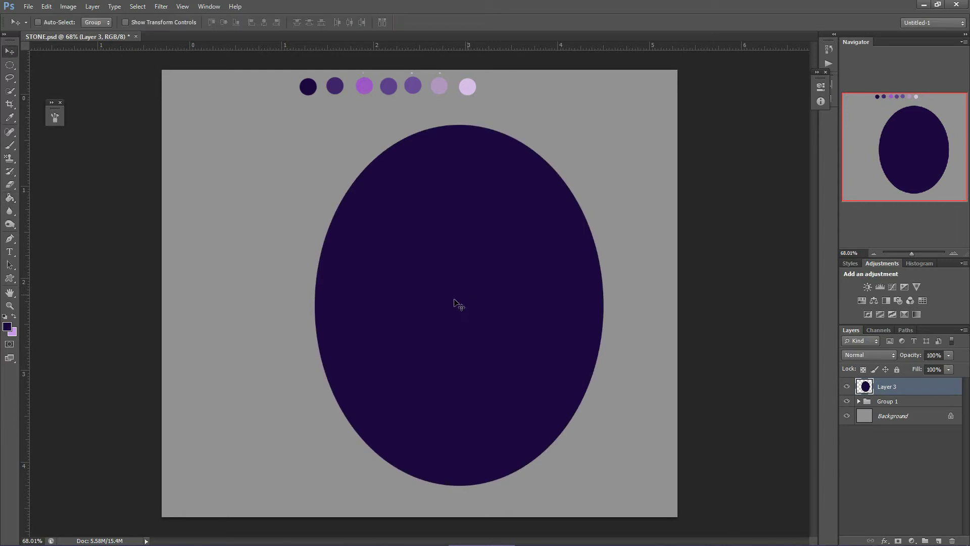
drag(455, 302, 419, 298)
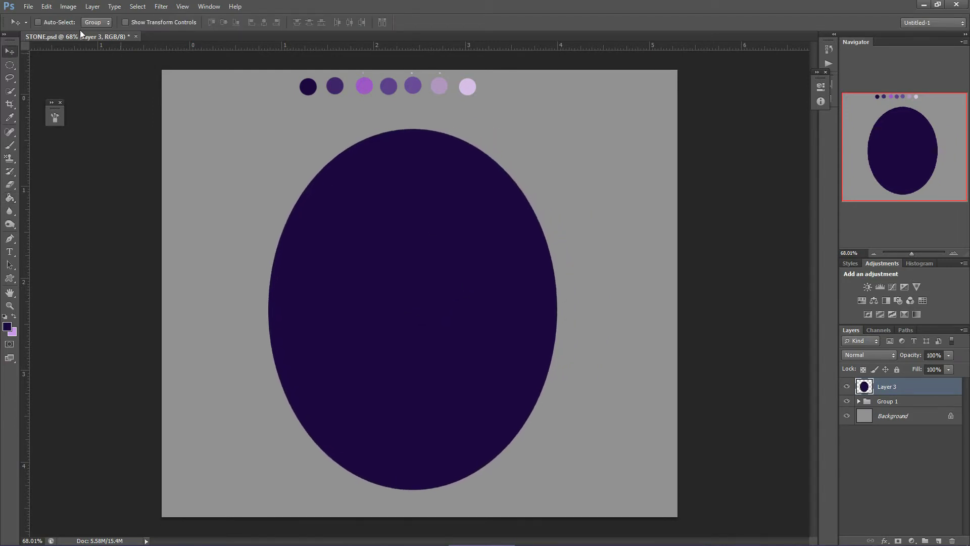
click(46, 6)
mouse_move(90, 256)
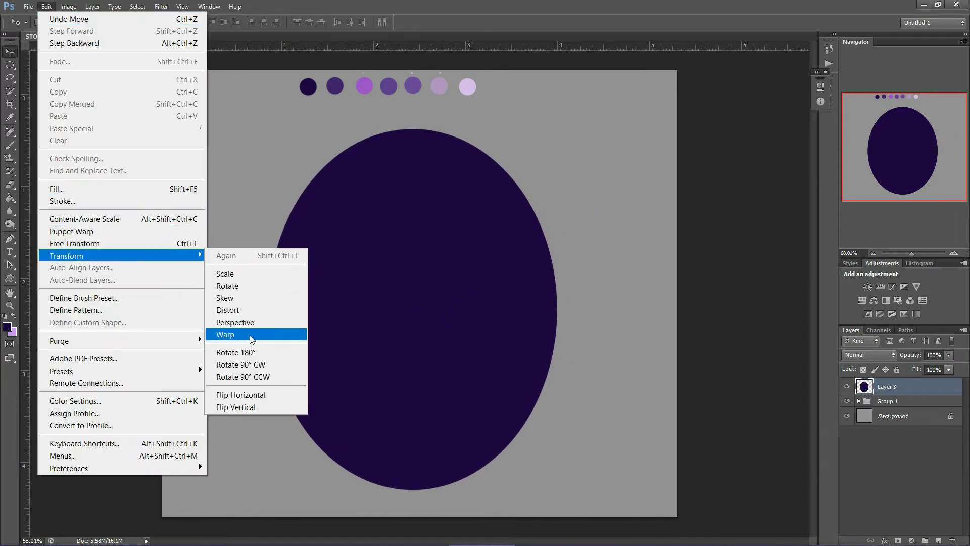
click(255, 333)
drag(268, 129, 319, 107)
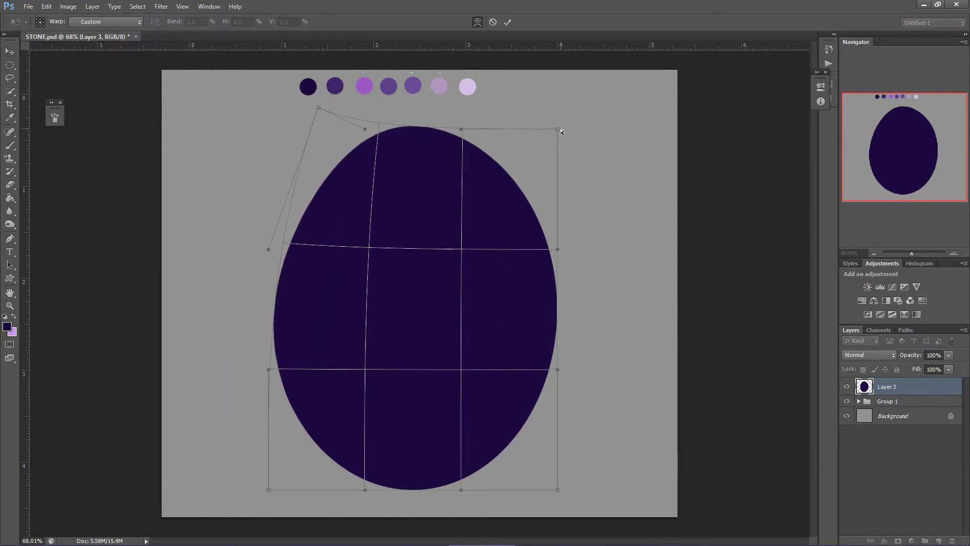
drag(558, 130, 512, 105)
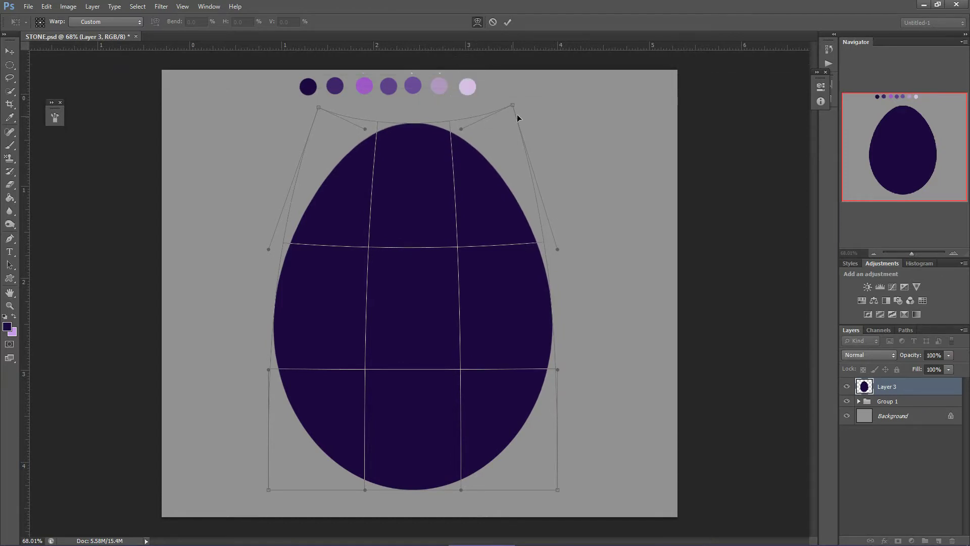
- Show the guides, pull the two lower warp corners outward to widen the egg's base, and apply the warp
click(183, 7)
mouse_move(202, 195)
click(93, 242)
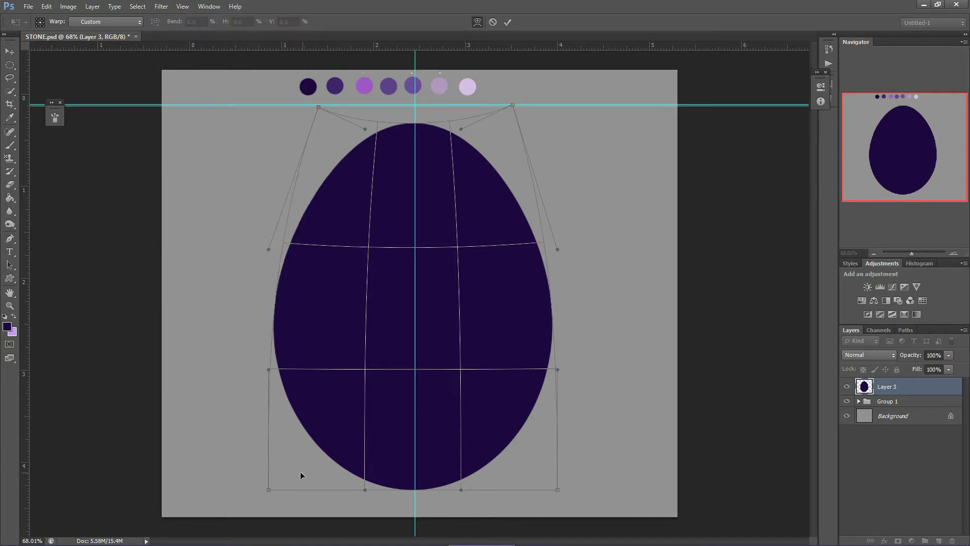
drag(268, 491, 250, 492)
drag(558, 490, 575, 493)
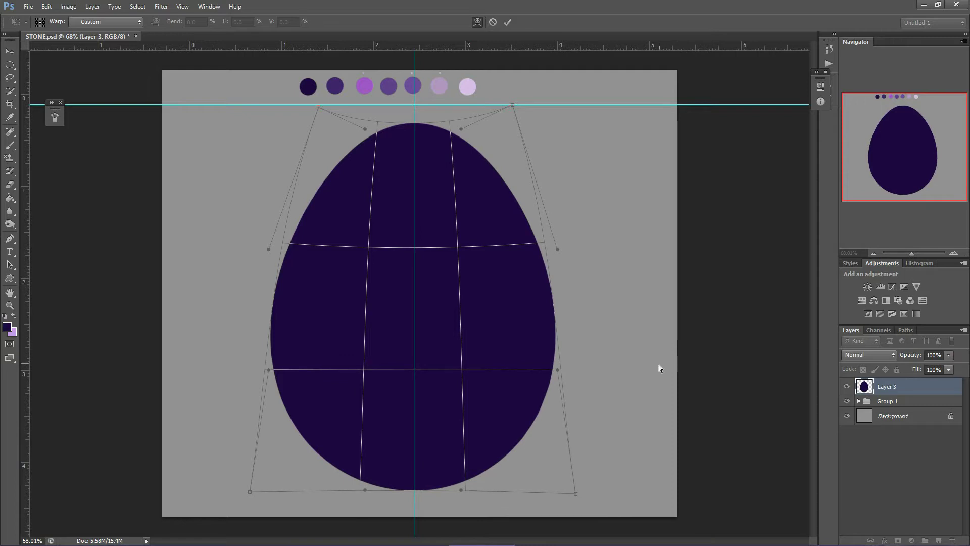
key(Return)
- Hide the guides
click(182, 6)
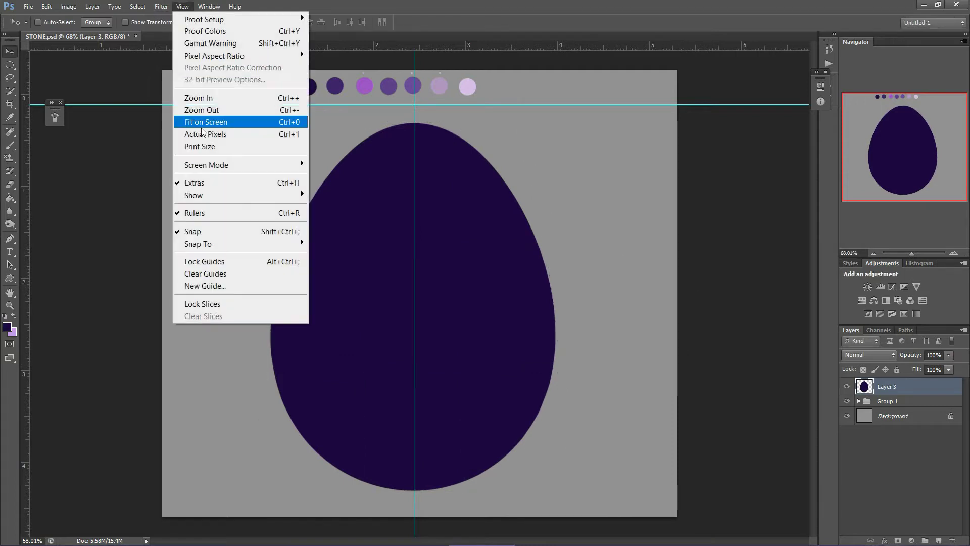
mouse_move(218, 191)
click(76, 246)
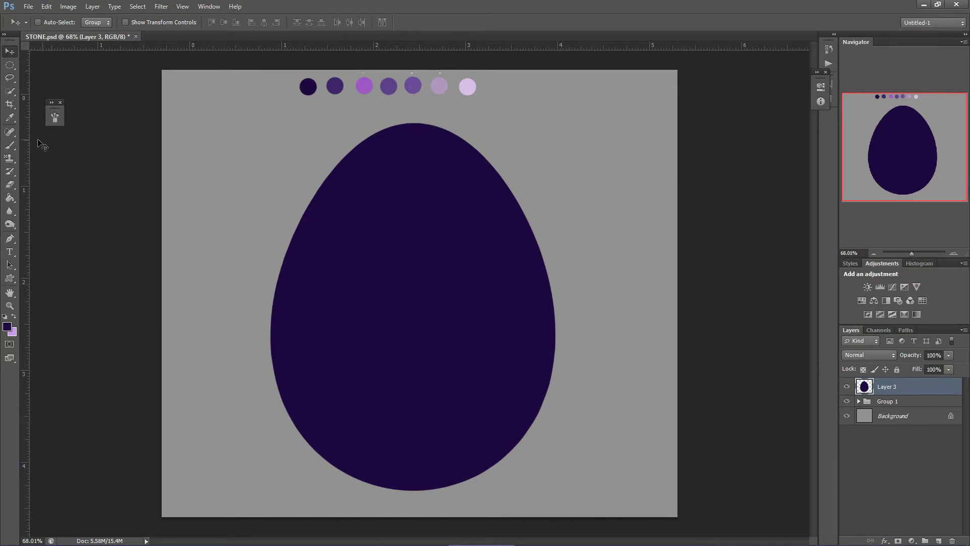
click(9, 145)
click(64, 23)
click(247, 111)
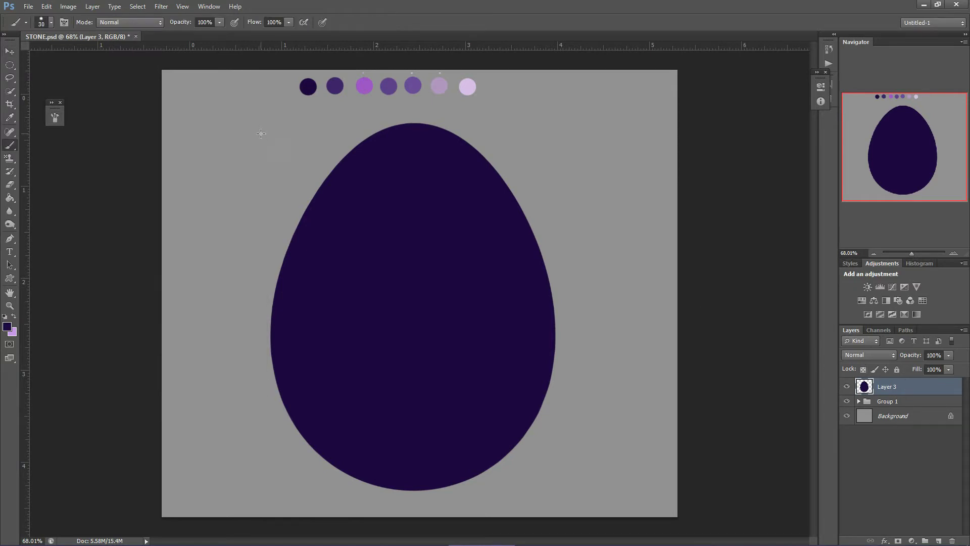
mouse_move(226, 108)
mouse_down()
mouse_move(280, 168)
mouse_move(259, 169)
mouse_move(284, 151)
mouse_up()
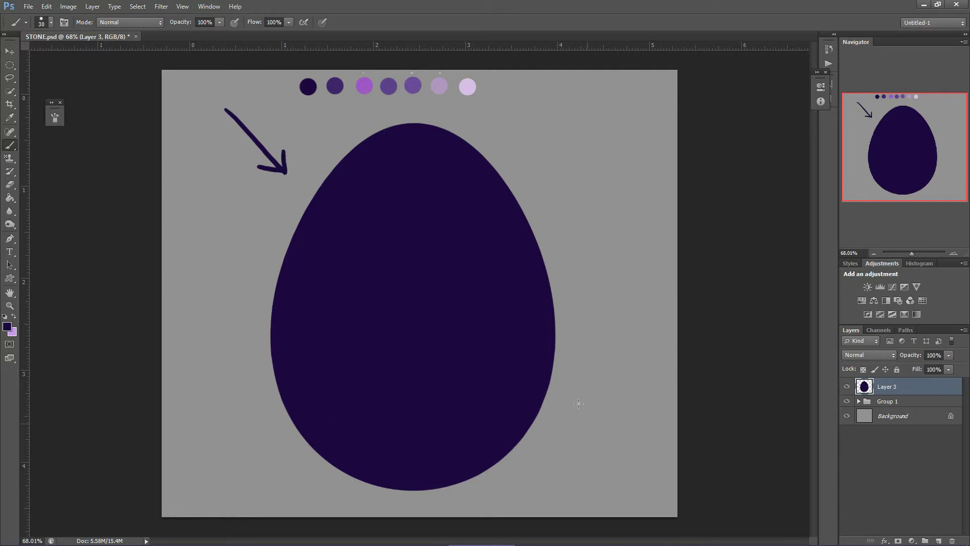
mouse_move(577, 339)
mouse_down()
mouse_move(576, 403)
mouse_move(534, 460)
mouse_up()
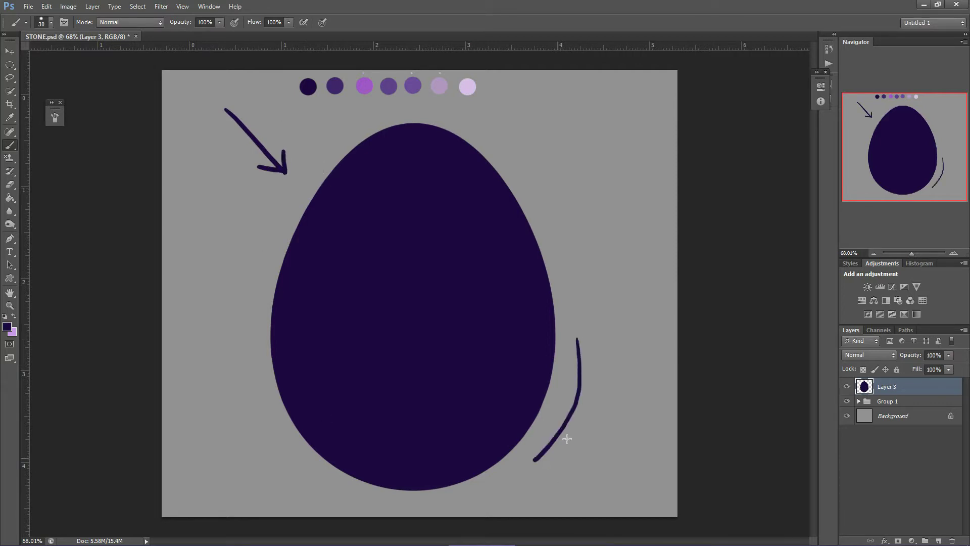
key(ctrl+alt+z)
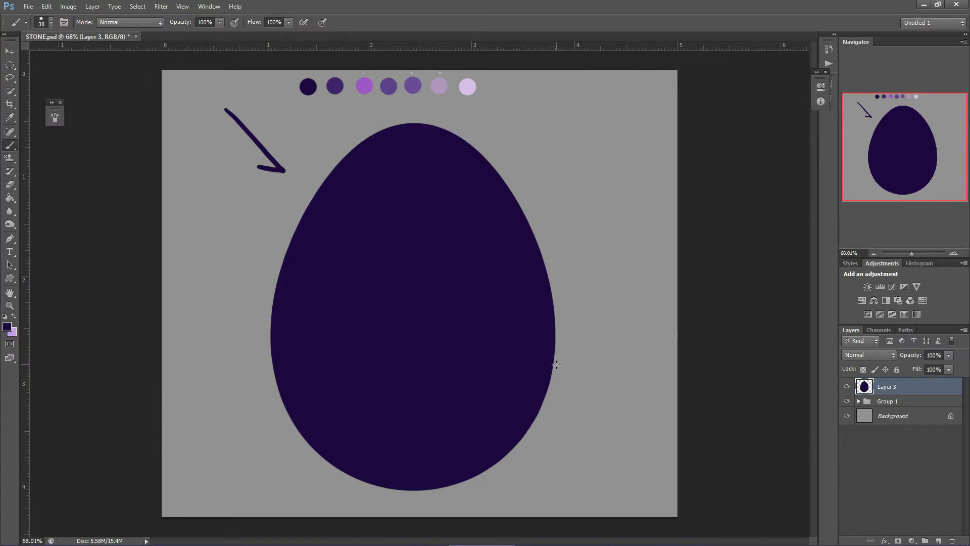
key(ctrl+alt+z)
- Add a new layer above the egg and clip it to the egg layer
click(938, 540)
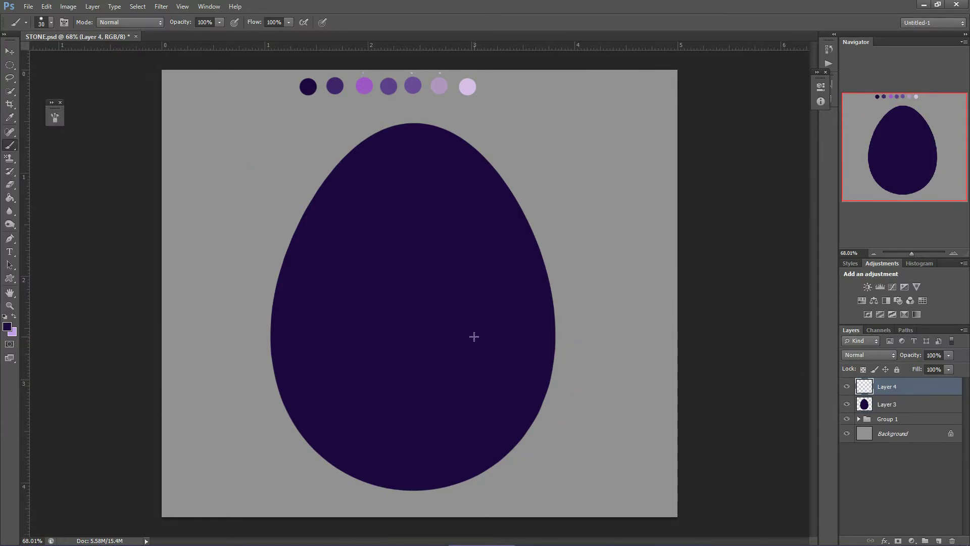
right_click(917, 389)
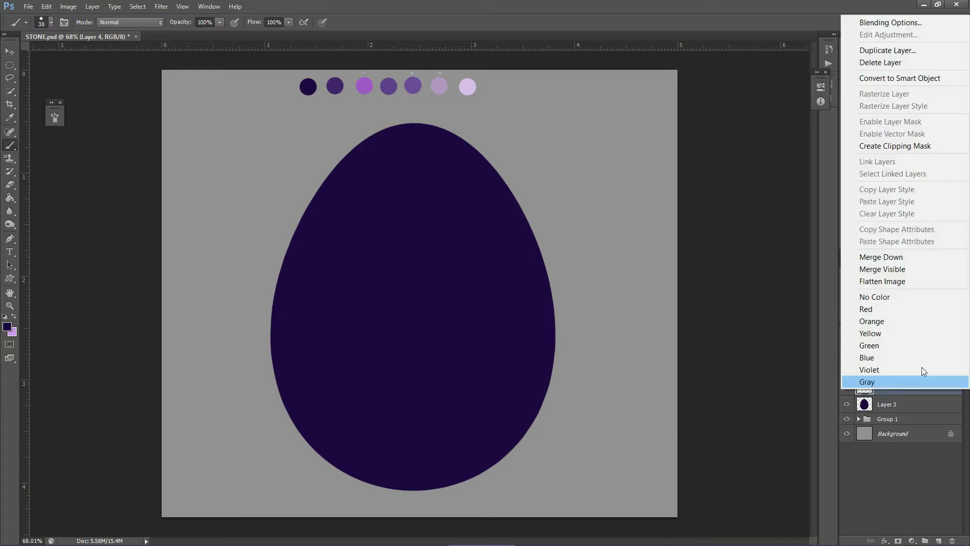
click(930, 146)
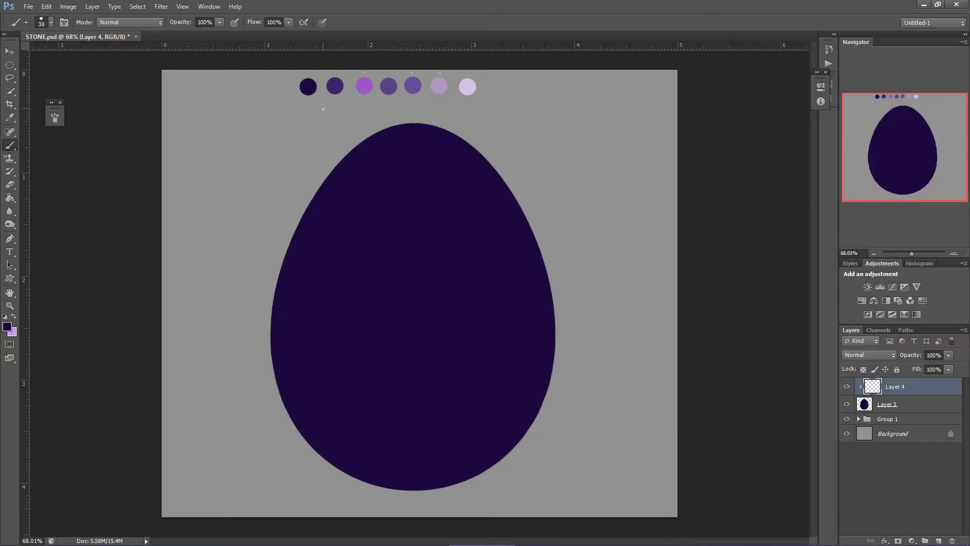
- Sample the second-darkest purple swatch and set up a soft round brush with 0% hardness and the Transfer option
alt+click(335, 86)
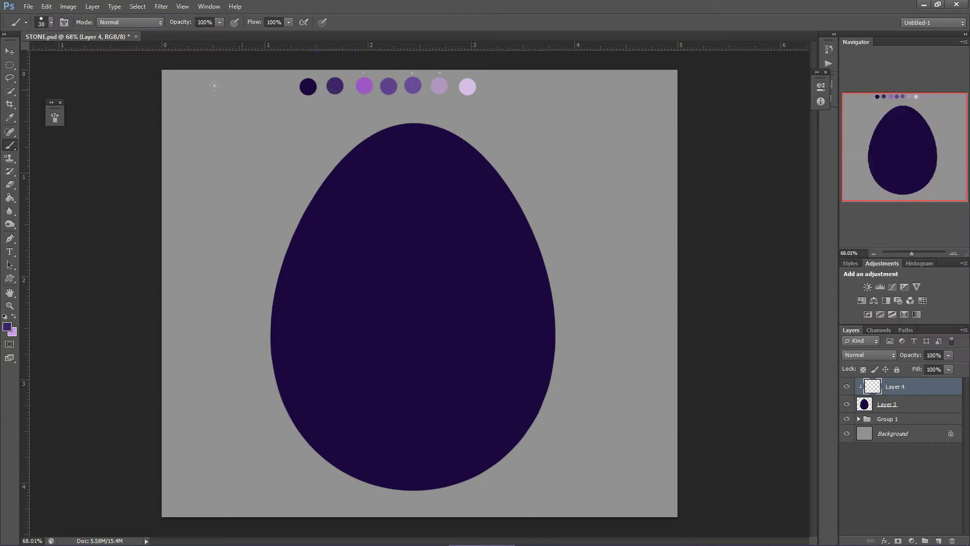
click(51, 22)
click(52, 101)
click(64, 22)
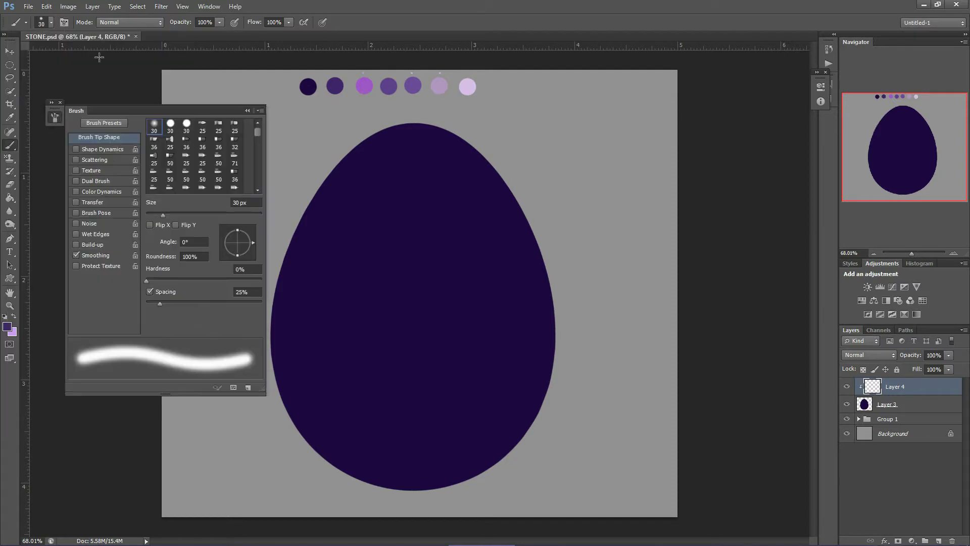
click(93, 203)
click(247, 110)
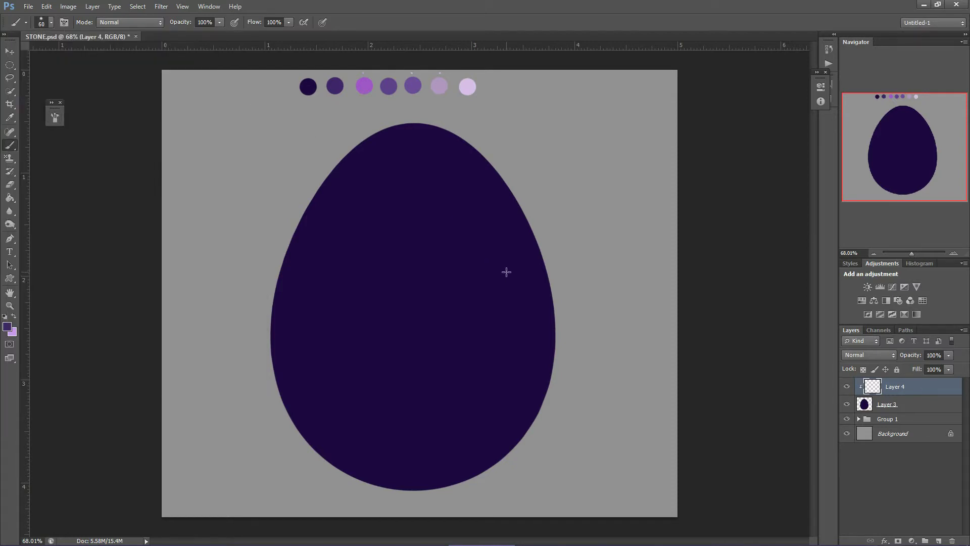
- Paint soft highlights along the egg's lower right side, base and upper left edge, enlarging the brush up to 150 px
mouse_move(520, 268)
mouse_down()
mouse_move(504, 357)
mouse_move(519, 376)
mouse_move(487, 372)
mouse_move(520, 281)
mouse_move(456, 456)
mouse_move(446, 456)
mouse_move(500, 390)
mouse_up()
key(bracketright)
key(bracketright)
key(bracketright)
key(bracketright)
mouse_move(385, 435)
mouse_down()
mouse_move(434, 453)
mouse_move(431, 461)
mouse_move(522, 389)
mouse_move(420, 452)
mouse_move(518, 281)
mouse_up()
drag(501, 328, 507, 228)
drag(353, 431, 379, 455)
mouse_move(475, 328)
mouse_down()
mouse_move(449, 293)
mouse_move(452, 238)
mouse_up()
mouse_move(376, 167)
mouse_down()
mouse_move(332, 225)
mouse_move(303, 303)
mouse_up()
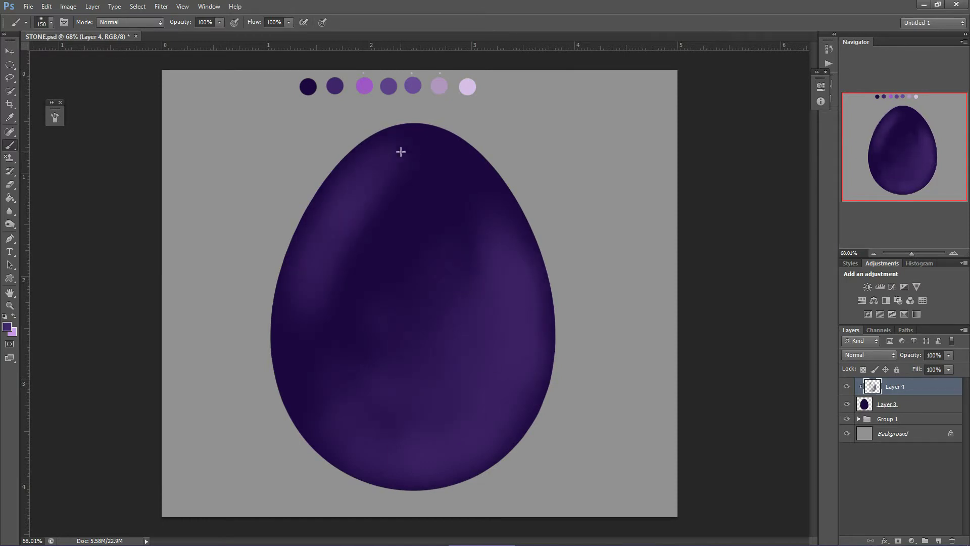
- Switch to the Smudge tool and set its strength to 50%
right_click(9, 211)
click(41, 231)
right_click(473, 241)
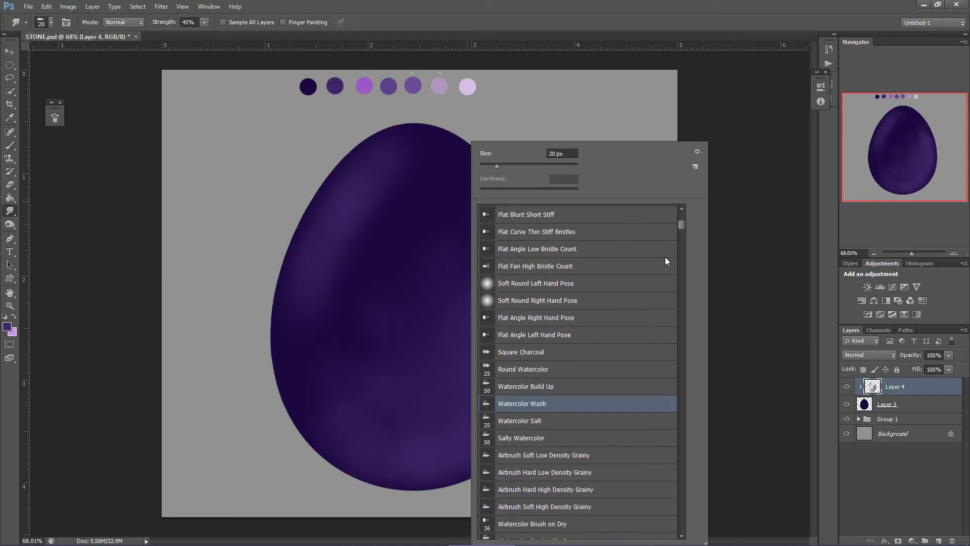
click(405, 354)
click(204, 22)
drag(203, 31, 208, 33)
- Smudge the painted highlights into the dark egg base, enlarging the smudge brush up to 40 px
click(463, 349)
key(bracketright)
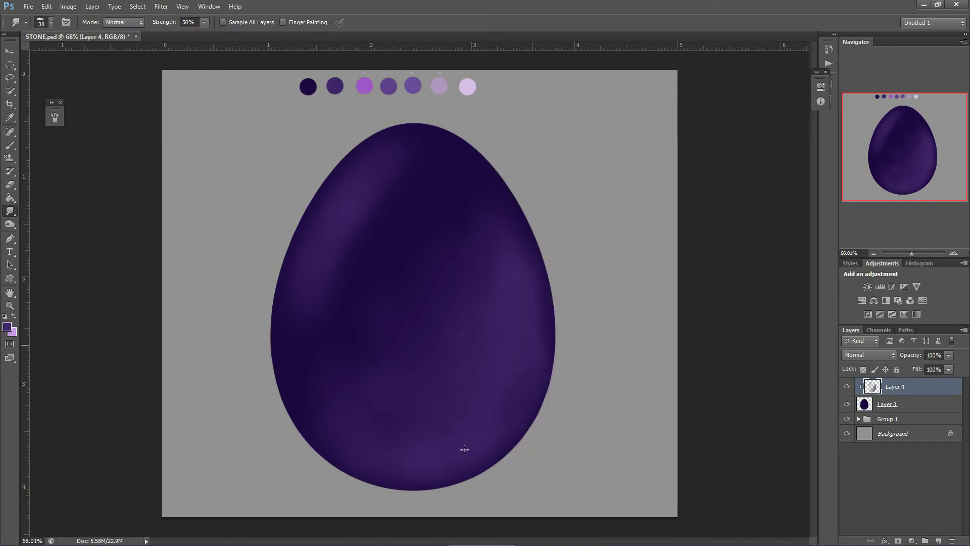
key(bracketright)
key(bracketright)
key(bracketright)
mouse_move(330, 391)
mouse_down()
mouse_move(407, 358)
mouse_move(437, 282)
mouse_up()
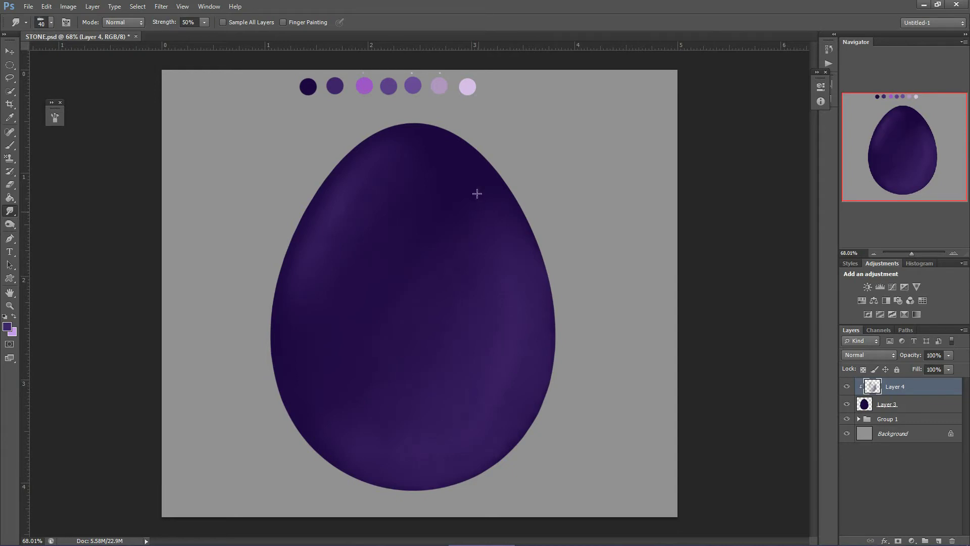
- Reinforce the highlight on the egg's lower right side with a 100 px brush and smudge it smooth
click(9, 145)
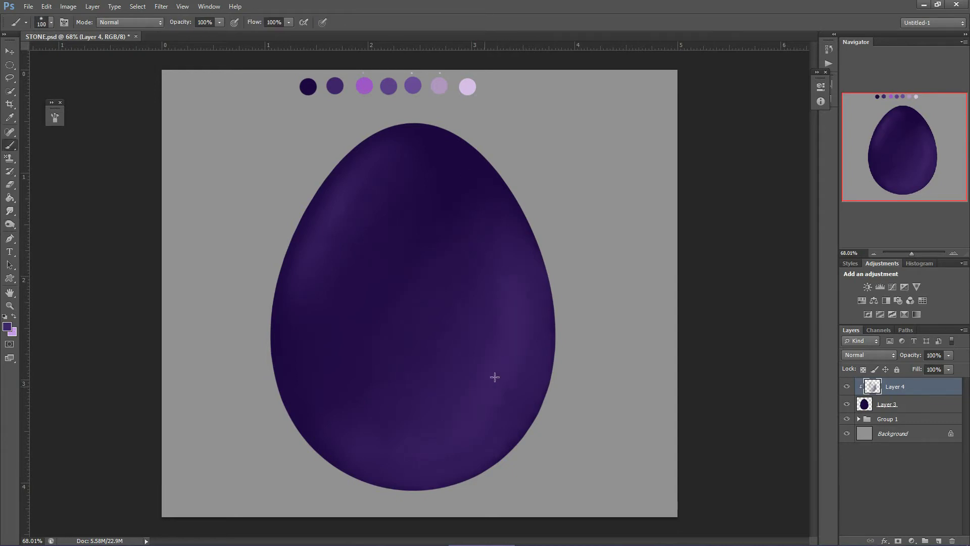
click(10, 210)
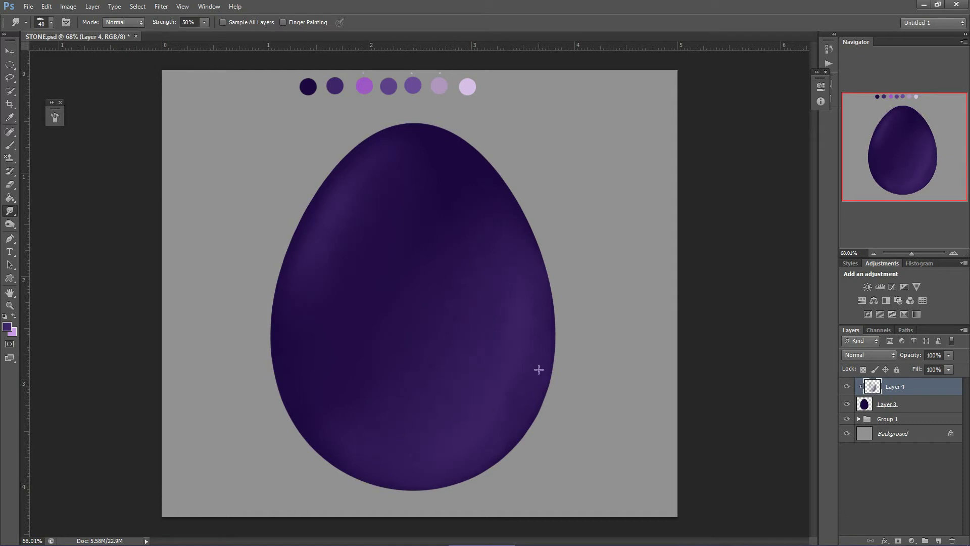
key(b)
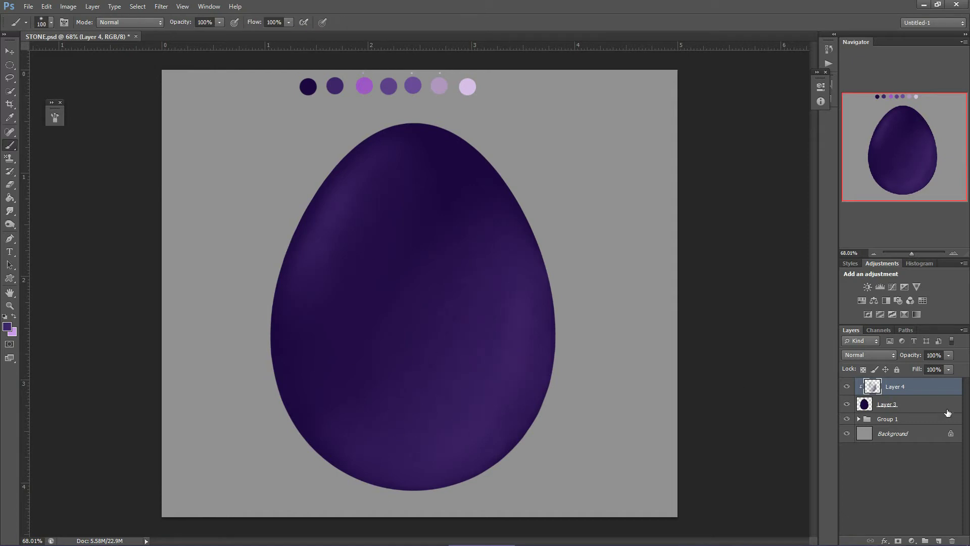
- Add another layer on top, clip it to the egg, and set its blend mode to Overlay
click(938, 540)
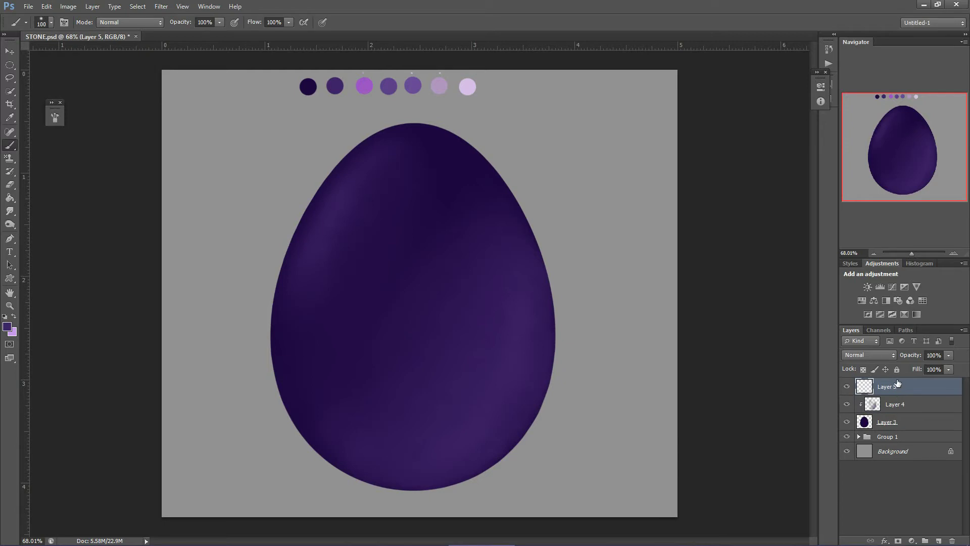
right_click(896, 385)
click(914, 142)
click(874, 354)
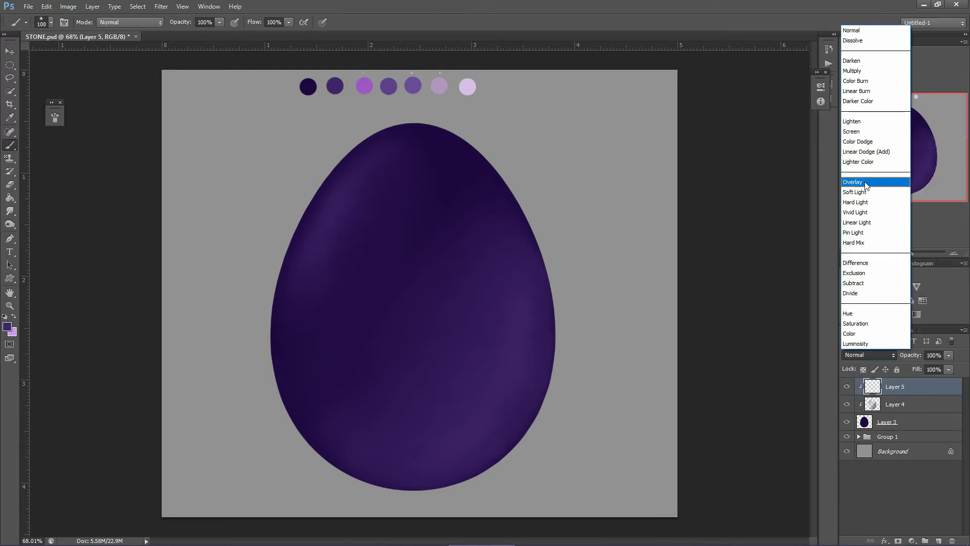
click(866, 183)
- Sample the bright purple swatch and paint a soft glow over the egg's lower right side, base and upper left highlight
alt+click(364, 83)
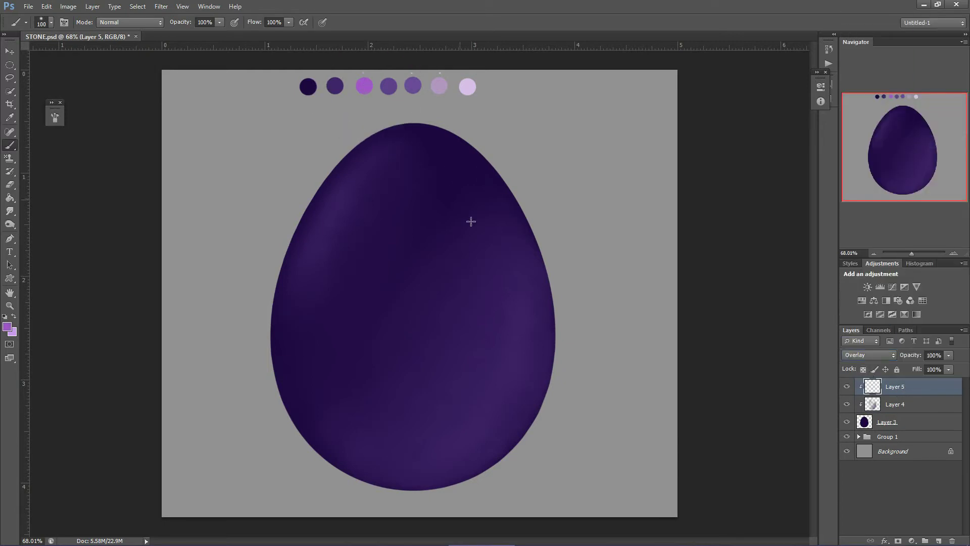
mouse_move(502, 289)
mouse_down()
mouse_move(422, 434)
mouse_move(507, 336)
mouse_move(501, 289)
mouse_move(492, 418)
mouse_up()
key(bracketright)
key(bracketright)
key(bracketright)
key(bracketright)
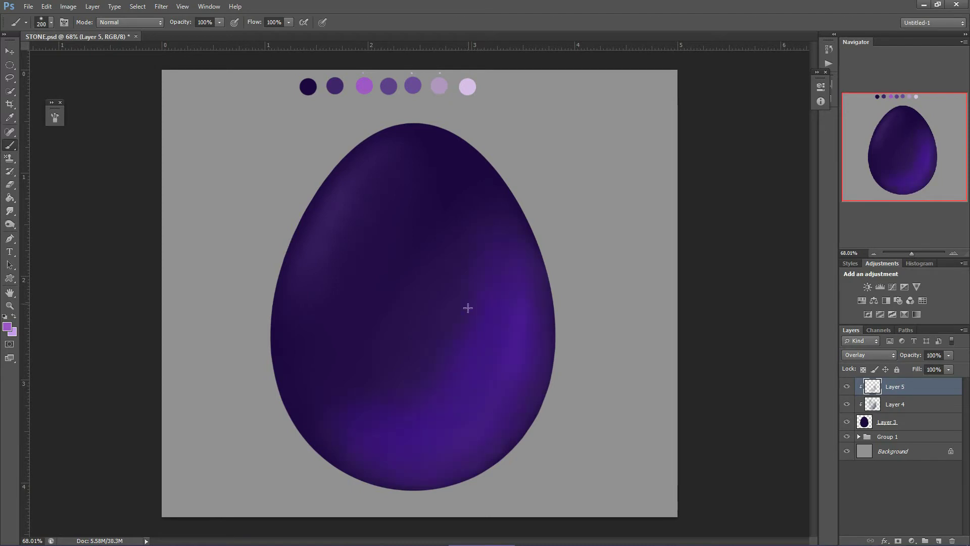
key(bracketleft)
key(bracketleft)
drag(303, 324, 307, 295)
- Smudge the purple glow on the egg smooth and add a new layer on top, clipped to the egg
click(10, 211)
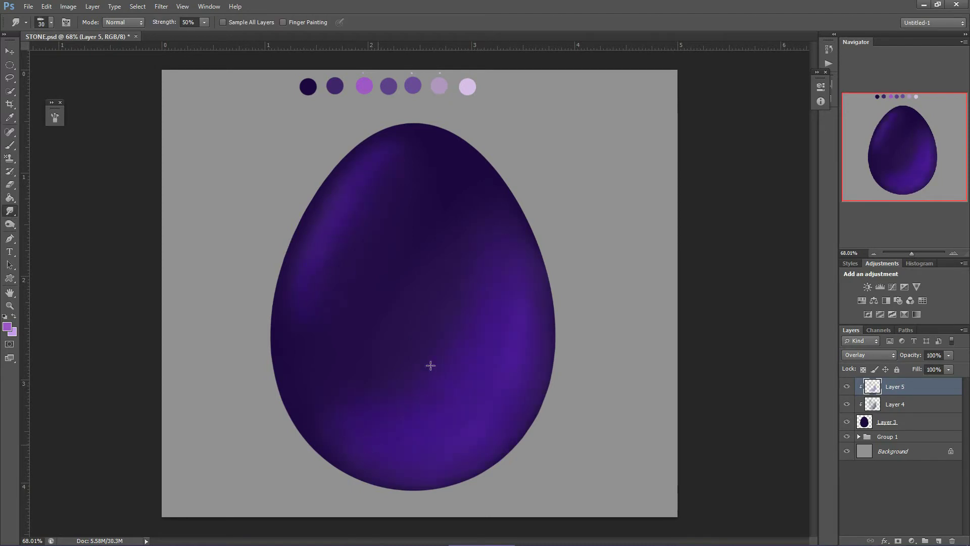
click(920, 405)
click(920, 387)
click(939, 540)
right_click(921, 386)
click(900, 142)
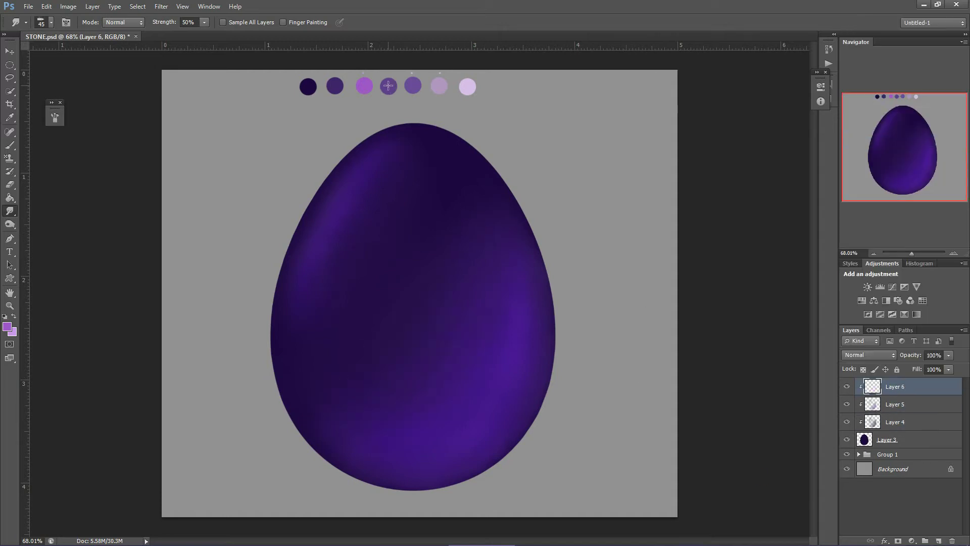
- Sample the fourth palette swatch, paint soft highlights over the egg's lower right side and base, and smudge them smooth
key(b)
alt+click(388, 85)
drag(507, 275, 486, 369)
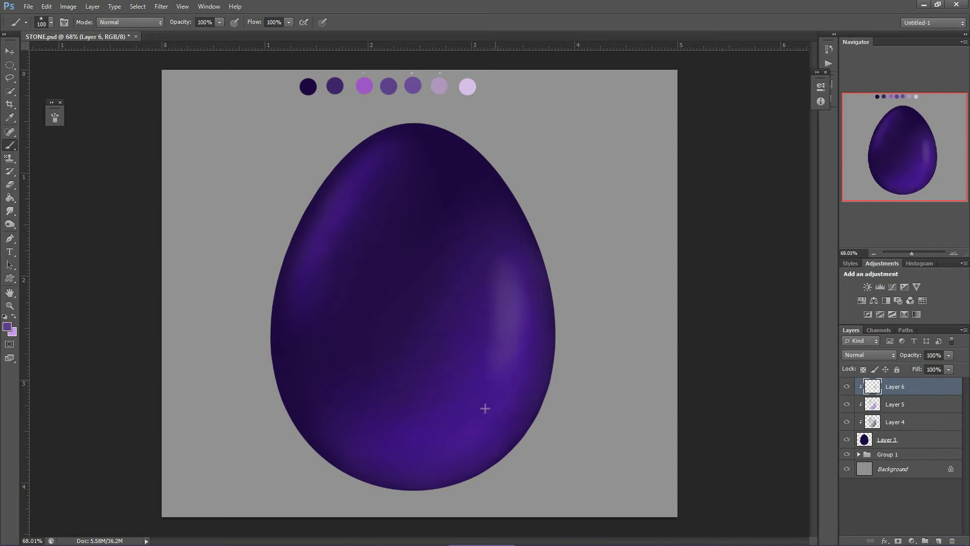
mouse_move(476, 406)
mouse_down()
mouse_move(430, 439)
mouse_move(479, 342)
mouse_move(368, 447)
mouse_move(509, 357)
mouse_move(475, 305)
mouse_move(417, 391)
mouse_move(429, 351)
mouse_up()
click(10, 211)
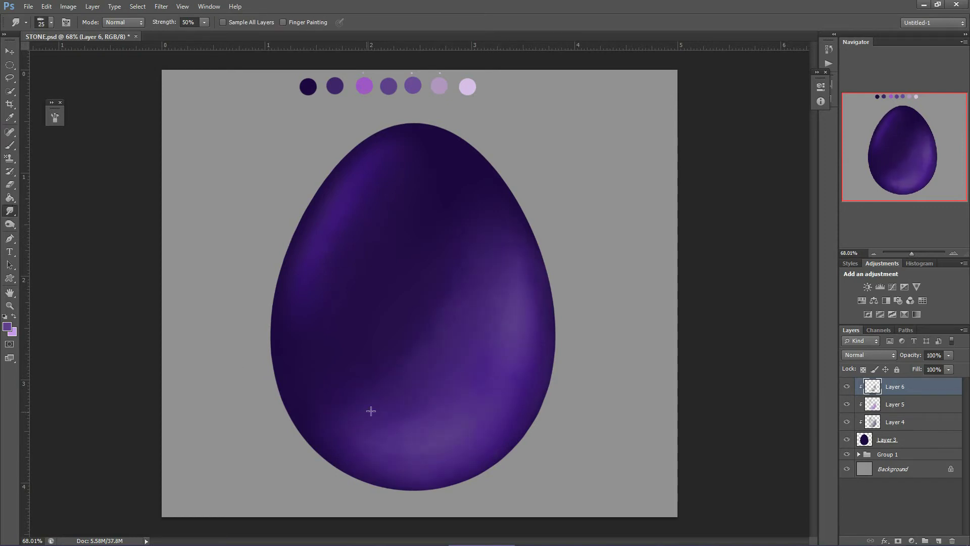
- Soften the lower right highlights with a 90 px eraser at 26% opacity and 26% flow
key(e)
click(51, 22)
drag(24, 54, 31, 54)
click(178, 22)
drag(179, 34, 142, 34)
click(248, 22)
drag(248, 33, 212, 34)
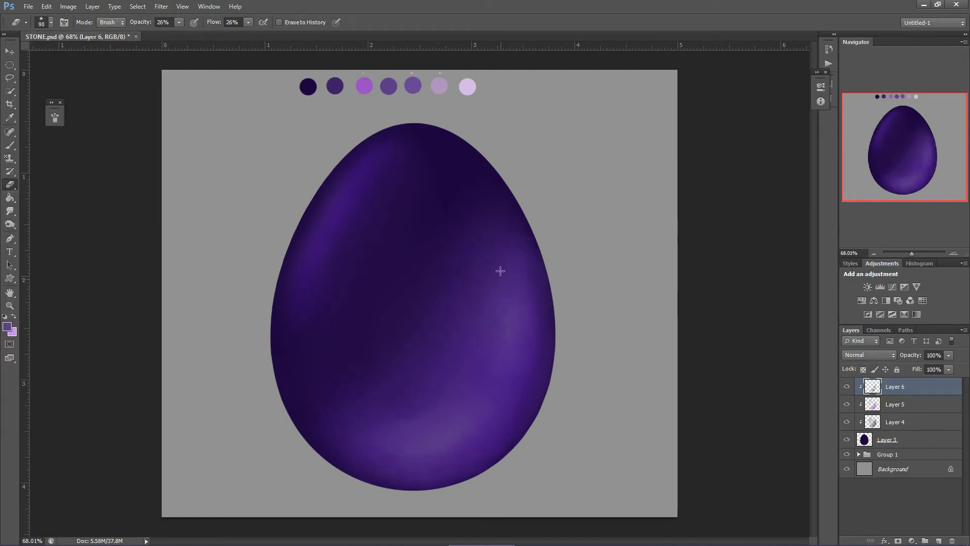
- Add a faint highlight along the egg's upper left side and smudge it into the dark base
key(r)
mouse_move(366, 175)
mouse_down()
mouse_move(317, 259)
mouse_move(305, 303)
mouse_up()
mouse_move(388, 174)
mouse_down()
mouse_move(371, 220)
mouse_move(318, 278)
mouse_up()
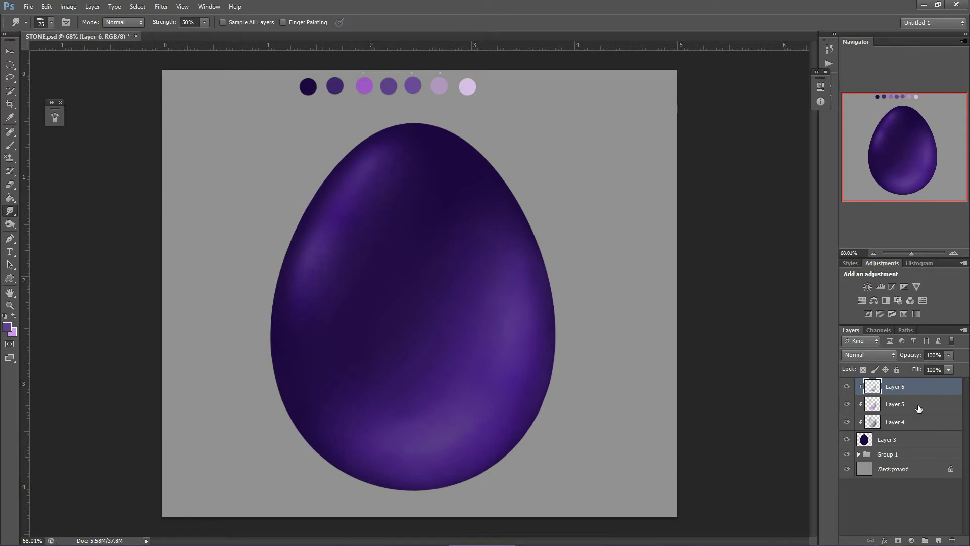
- Add another layer clipped to the egg, set it to Screen mode, and sample the fifth palette swatch for painting
click(939, 541)
right_click(925, 388)
click(922, 143)
click(12, 147)
alt+click(414, 85)
click(869, 355)
click(859, 133)
- Paint brighter highlights on the egg's lower right side and base, and smudge them with a brush reduced to 20 px
mouse_move(510, 342)
mouse_down()
mouse_move(513, 300)
mouse_move(480, 426)
mouse_move(439, 452)
mouse_move(391, 444)
mouse_move(476, 364)
mouse_move(428, 345)
mouse_move(512, 290)
mouse_move(455, 446)
mouse_move(520, 320)
mouse_up()
click(10, 212)
mouse_move(389, 356)
mouse_down()
mouse_move(455, 261)
mouse_move(442, 347)
mouse_move(472, 284)
mouse_move(437, 381)
mouse_move(495, 250)
mouse_move(431, 385)
mouse_up()
mouse_move(505, 385)
mouse_down()
mouse_move(533, 361)
mouse_move(407, 467)
mouse_move(506, 259)
mouse_move(436, 424)
mouse_move(396, 438)
mouse_up()
key(bracketleft)
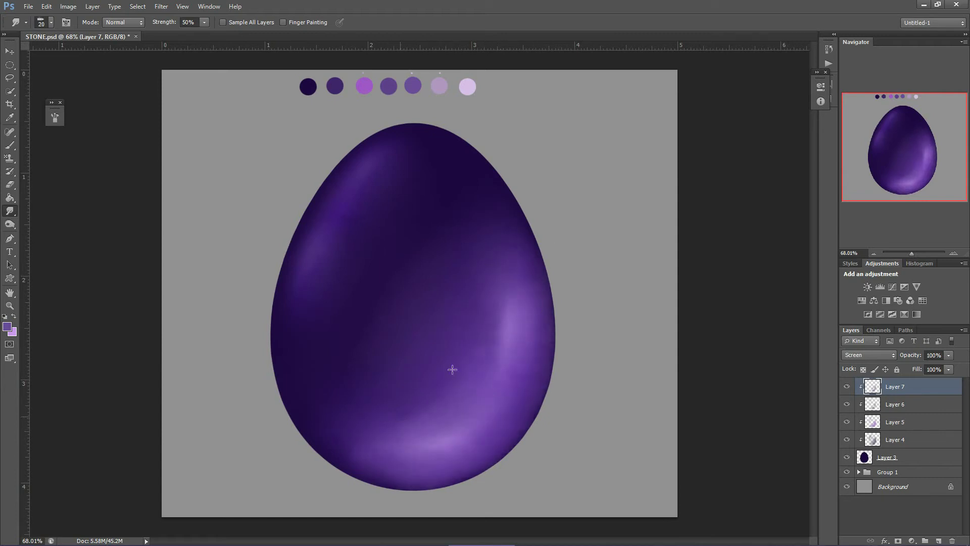
- Compare the egg with and without the Screen layer, and soften its highlights with a 175 px eraser
click(846, 387)
click(845, 387)
key(e)
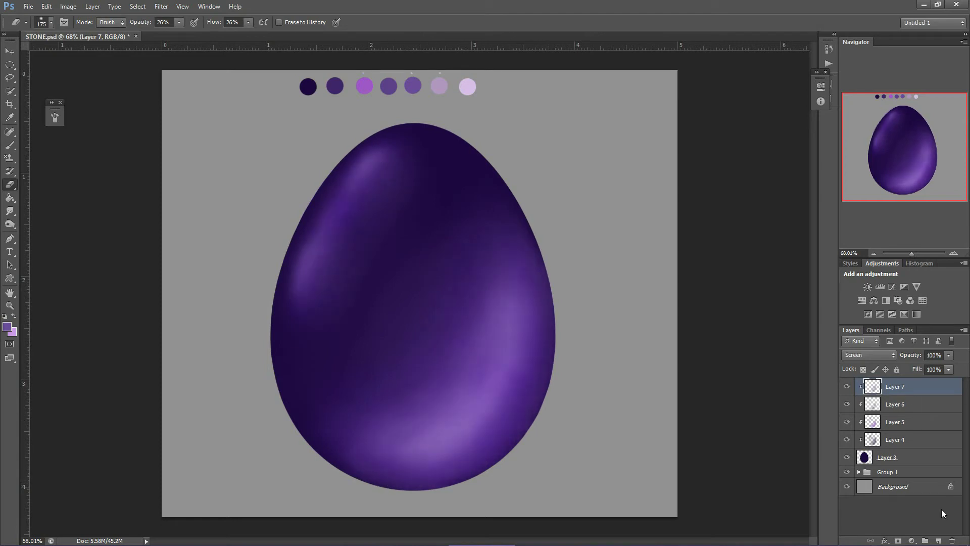
- Add a new top layer, clip it to the egg, and set its blend mode to Screen
click(939, 541)
right_click(888, 390)
click(905, 145)
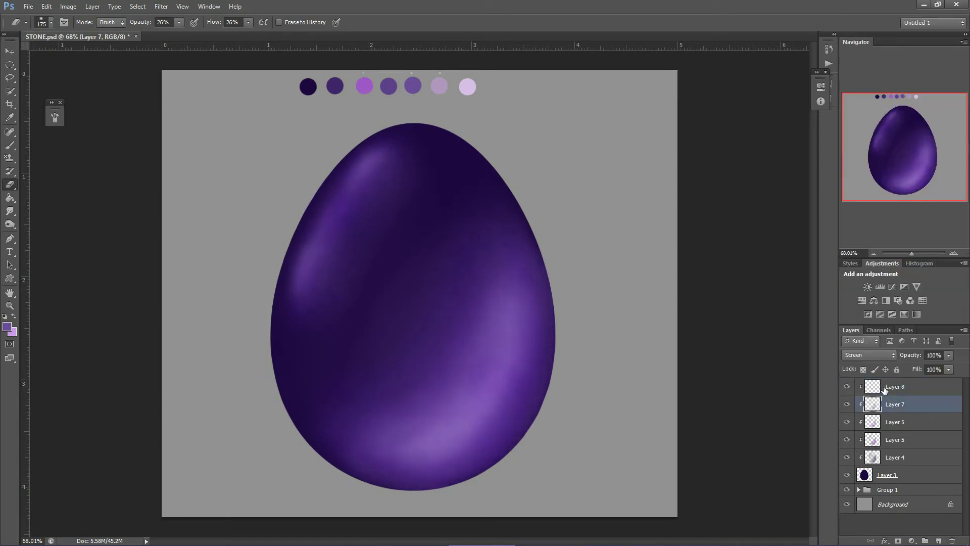
click(868, 355)
click(851, 132)
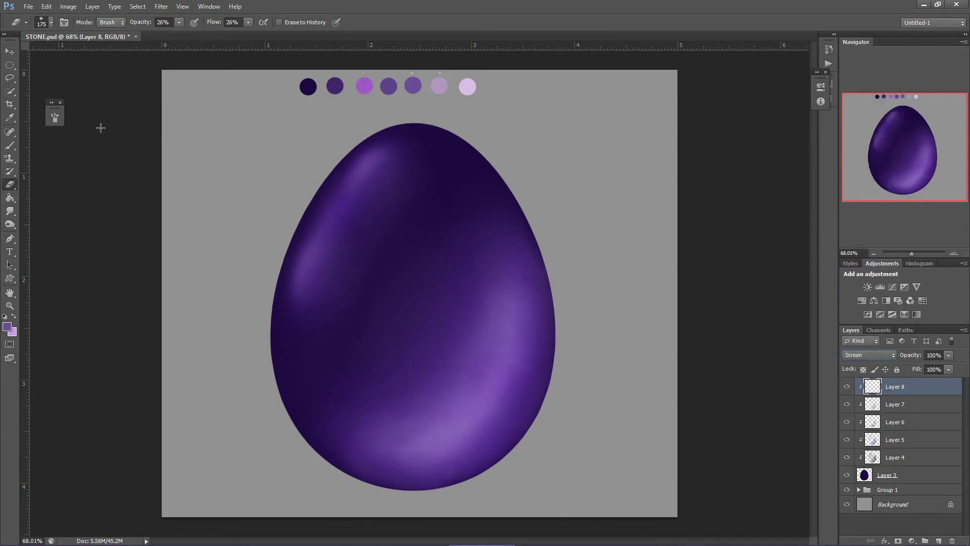
- Sample the lightest lavender swatch, paint bright highlights along the lower right curve and base, and smudge them smooth
key(b)
alt+click(467, 87)
mouse_move(510, 377)
mouse_down()
mouse_move(518, 336)
mouse_move(480, 417)
mouse_move(384, 444)
mouse_move(500, 374)
mouse_move(460, 335)
mouse_move(476, 313)
mouse_up()
mouse_move(512, 400)
mouse_down()
mouse_move(490, 425)
mouse_move(501, 292)
mouse_move(503, 369)
mouse_move(373, 470)
mouse_move(462, 450)
mouse_move(396, 448)
mouse_up()
click(10, 198)
click(13, 211)
click(10, 211)
mouse_move(497, 377)
mouse_down()
mouse_move(414, 448)
mouse_move(449, 448)
mouse_move(349, 427)
mouse_up()
drag(523, 302, 528, 399)
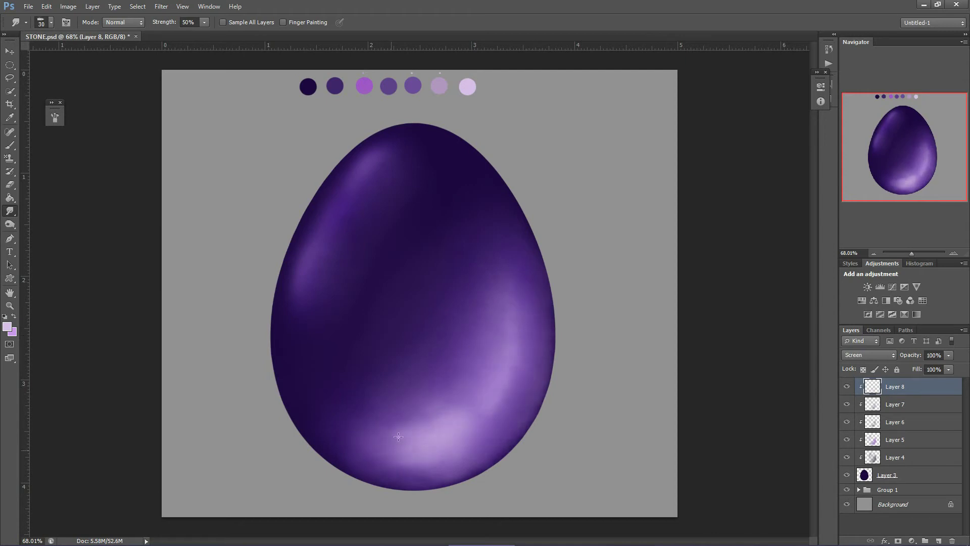
- Add another clipped layer in Screen mode and paint a broad lavender glow over the lower right side with a 200 px brush
click(939, 540)
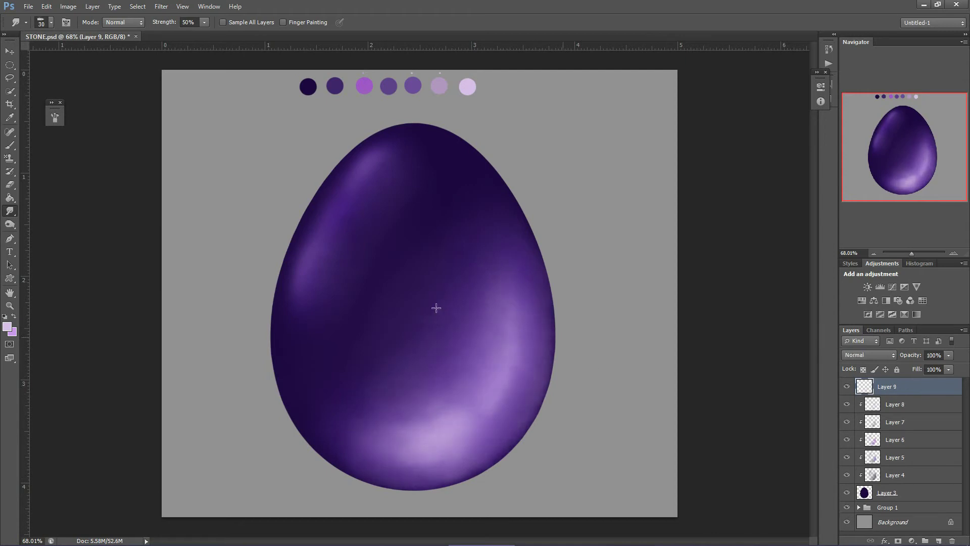
click(10, 145)
right_click(908, 385)
click(894, 138)
drag(507, 264, 474, 425)
click(869, 355)
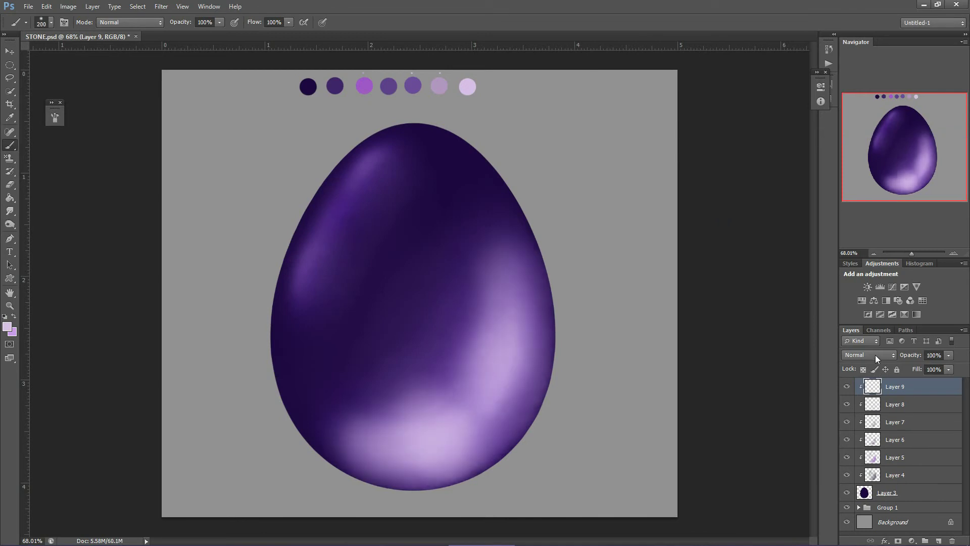
click(859, 134)
- Smudge the broad lavender glow and apply a Gaussian Blur to its layer
key(r)
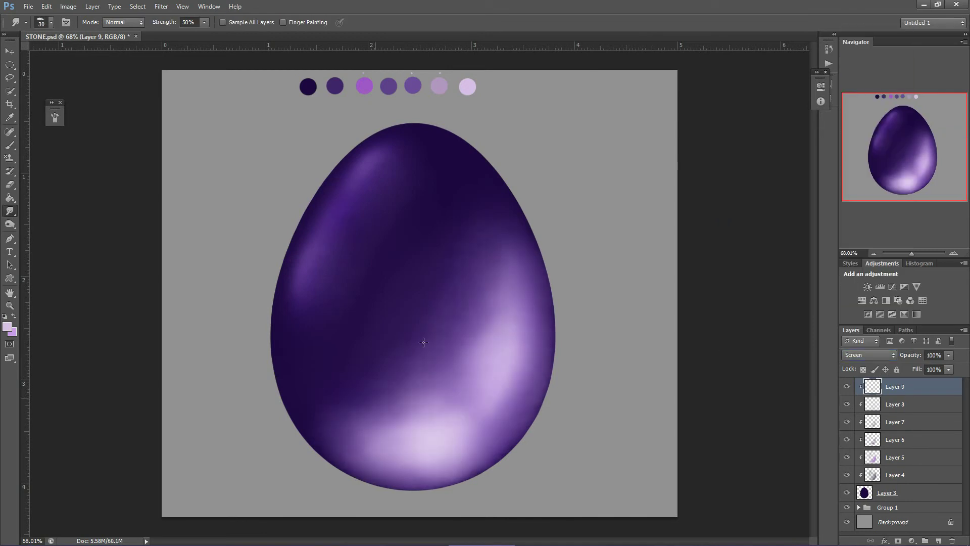
click(161, 6)
mouse_move(169, 132)
click(109, 218)
drag(828, 191, 840, 192)
key(Return)
- Fade the blurred glow with a 900 px eraser, compare the egg with and without it, and smudge the rest
click(847, 387)
click(847, 389)
key(e)
click(373, 392)
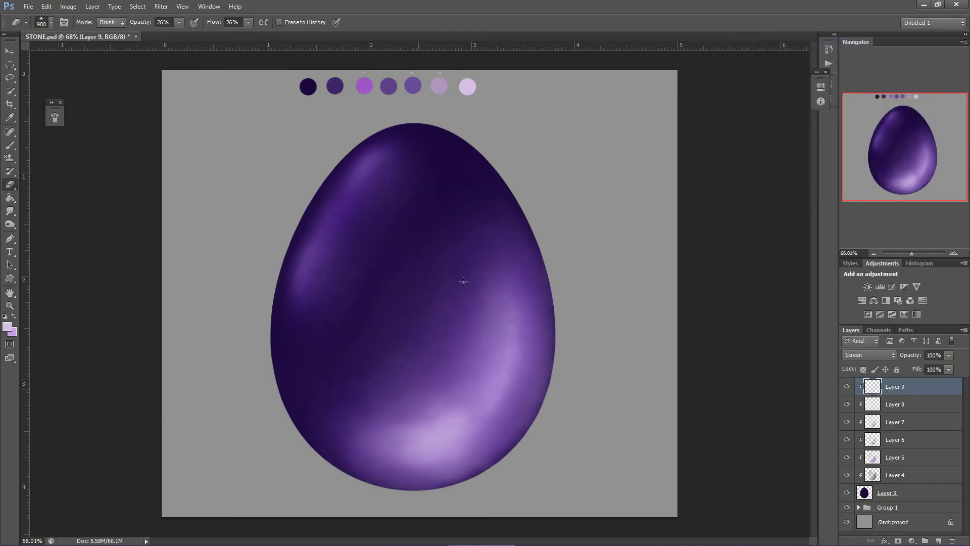
click(847, 387)
click(847, 386)
click(10, 211)
- Add one more layer on top and clip it to the egg
click(938, 541)
right_click(902, 386)
click(907, 144)
- Paint two pale highlights on the egg's upper left side, smudge them inward, and check the layer's effect
key(b)
drag(375, 168, 355, 196)
drag(323, 236, 305, 286)
click(10, 211)
click(846, 386)
click(847, 387)
mouse_move(381, 219)
mouse_down()
mouse_move(418, 174)
mouse_move(406, 154)
mouse_up()
- Soften the inner edge of the upper left highlights with the eraser, reducing its size to 150 px
key(e)
mouse_move(389, 251)
mouse_down()
mouse_move(386, 225)
mouse_move(407, 238)
mouse_up()
key(bracketleft)
key(bracketleft)
key(bracketleft)
key(bracketleft)
key(bracketleft)
key(bracketleft)
key(bracketleft)
scroll(405, 233, down, 1)
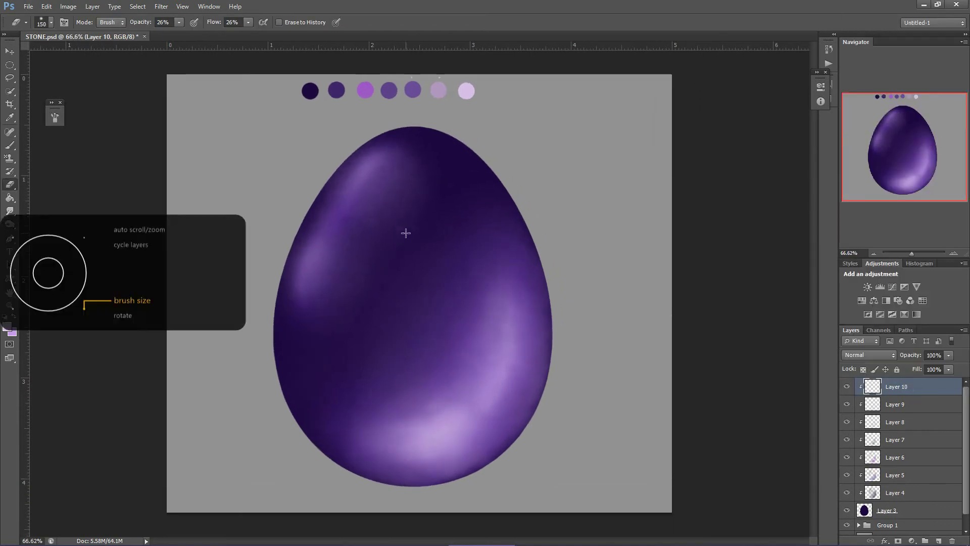
- Repaint the two upper left highlights in pale lavender and smudge them smooth
key(b)
mouse_move(354, 191)
mouse_down()
mouse_move(371, 170)
mouse_move(349, 208)
mouse_up()
mouse_move(329, 235)
mouse_down()
mouse_move(306, 277)
mouse_move(309, 295)
mouse_move(348, 217)
mouse_up()
click(10, 210)
mouse_move(386, 174)
mouse_down()
mouse_move(371, 240)
mouse_move(331, 286)
mouse_move(363, 210)
mouse_up()
- Trim the upper left highlights with the eraser, reducing its size to carve thin streaks along the egg's contour
key(e)
click(180, 23)
click(248, 23)
drag(317, 298, 336, 256)
key(bracketleft)
key(bracketleft)
key(bracketleft)
key(bracketleft)
key(bracketleft)
key(bracketleft)
key(bracketleft)
drag(380, 157, 298, 291)
drag(347, 232, 306, 273)
- Smudge the carved streaks and erase along both upper left highlights again
key(r)
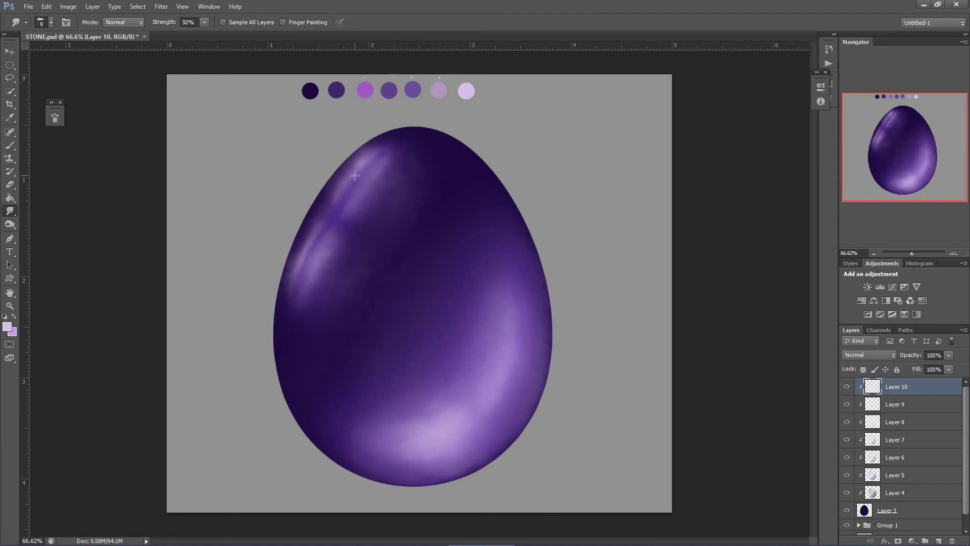
click(10, 185)
drag(369, 169, 344, 198)
drag(314, 243, 302, 270)
- Brush brighter strokes over both upper left highlights and smudge them into the surrounding purple
click(9, 146)
drag(378, 167, 342, 208)
drag(333, 224, 317, 256)
click(10, 211)
mouse_move(352, 206)
mouse_down()
mouse_move(302, 301)
mouse_move(331, 202)
mouse_move(365, 218)
mouse_move(353, 203)
mouse_up()
- Erase a long streak through the upper left highlights and smudge its edges
click(10, 171)
click(10, 185)
key(r)
click(10, 184)
drag(376, 167, 310, 274)
click(9, 211)
- Brighten the top of the upper left highlight and refine its shape by alternating painting, erasing and smudging
click(10, 145)
mouse_move(375, 155)
mouse_down()
mouse_move(311, 249)
mouse_move(346, 188)
mouse_up()
click(9, 211)
click(10, 145)
click(9, 210)
drag(912, 253, 913, 253)
key(bracketleft)
key(bracketright)
click(9, 184)
click(10, 145)
click(10, 211)
- Choose a different brush tip for the Smudge tool and blend the upper left highlights with it
right_click(360, 194)
drag(572, 223, 573, 210)
double_click(408, 213)
drag(307, 198, 315, 187)
right_click(363, 189)
key(Escape)
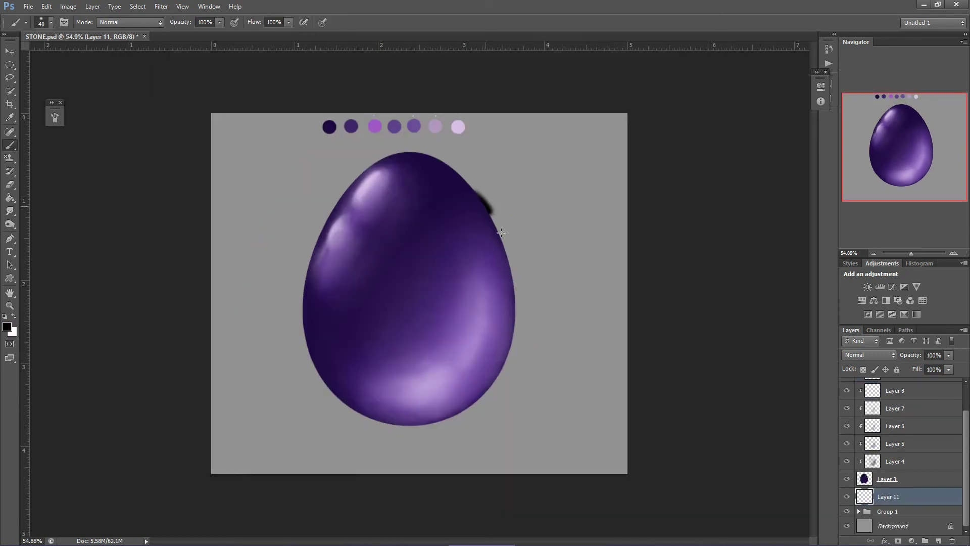
- Paint a black shadow around the egg's right side and base on the layer beneath it with a 40 px brush
drag(466, 202, 538, 362)
mouse_move(326, 384)
mouse_down()
mouse_move(356, 422)
mouse_move(448, 453)
mouse_move(537, 353)
mouse_move(439, 452)
mouse_up()
mouse_move(486, 229)
mouse_down()
mouse_move(501, 231)
mouse_move(539, 315)
mouse_up()
key(ctrl+z)
mouse_move(515, 275)
mouse_down()
mouse_move(507, 409)
mouse_move(357, 416)
mouse_up()
drag(424, 439, 489, 428)
- Set the eraser to 100% opacity and 100% flow
click(10, 184)
drag(181, 33, 217, 34)
drag(248, 22, 283, 34)
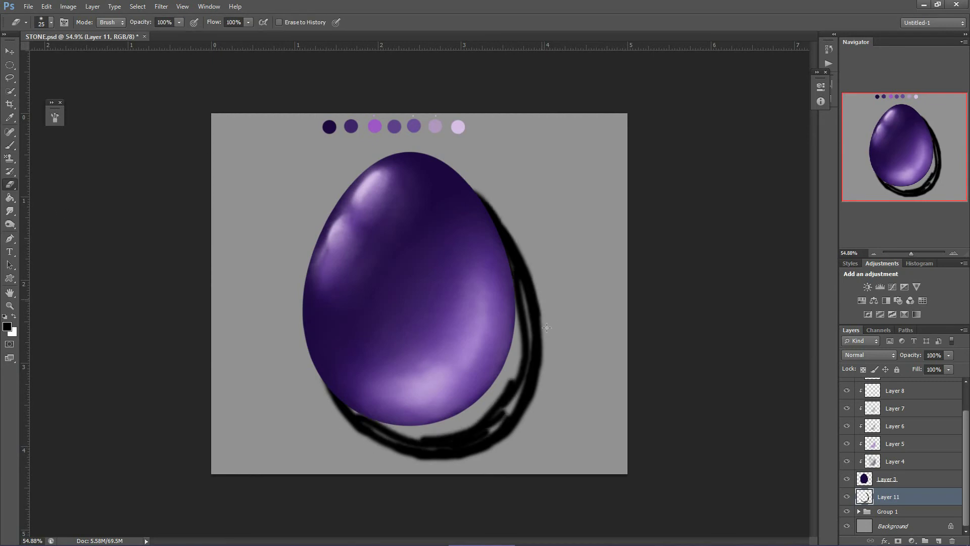
- Smudge the black shadow strokes inward to fill the gap between them and the egg, using a 25 px brush
click(9, 211)
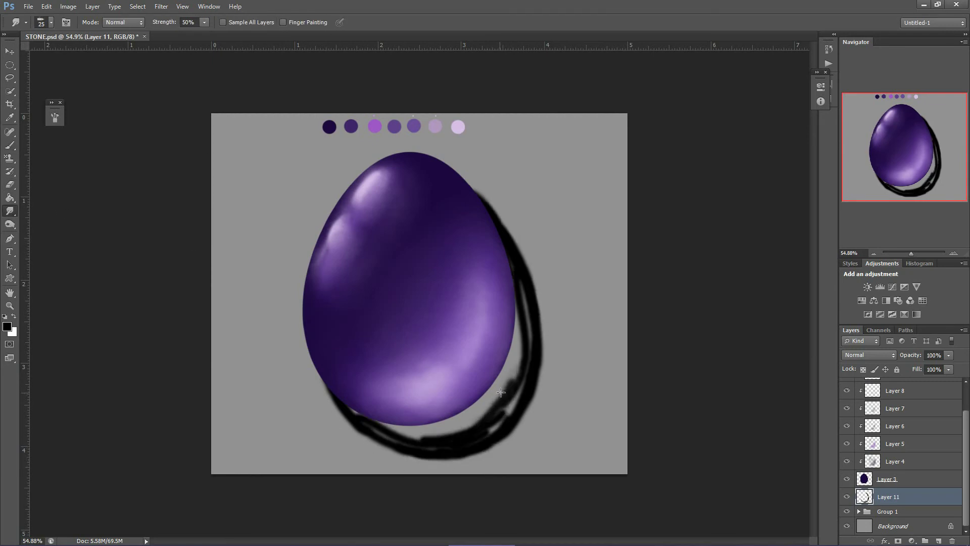
mouse_move(512, 386)
mouse_down()
mouse_move(463, 419)
mouse_move(527, 299)
mouse_up()
mouse_move(526, 299)
mouse_down()
mouse_move(374, 424)
mouse_move(355, 415)
mouse_up()
drag(520, 309, 508, 262)
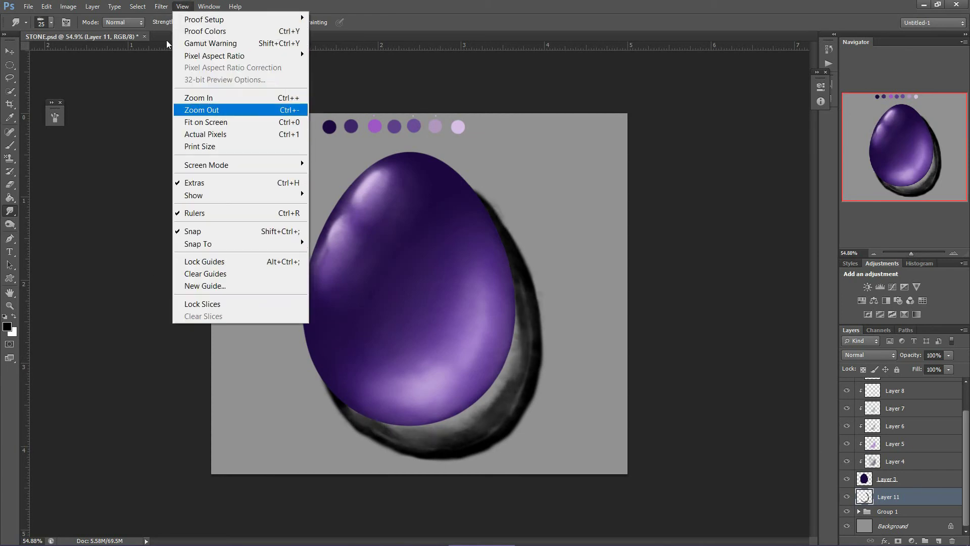
- Apply a Gaussian Blur with a 42.8 px radius to the egg's black shadow layer
click(160, 7)
mouse_move(169, 120)
click(270, 201)
drag(832, 193, 823, 195)
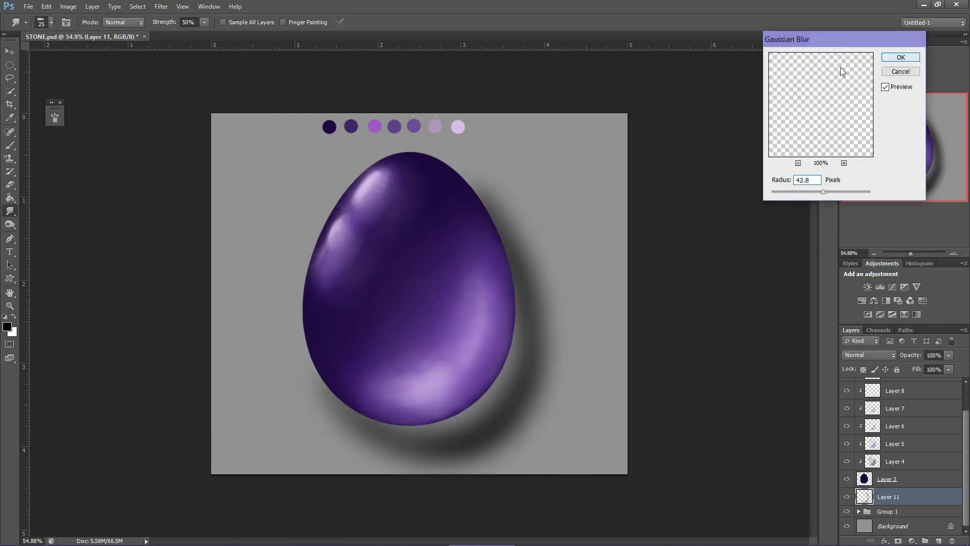
key(Return)
- Warp the blurred shadow, pulling its lower left part up beneath the egg
key(v)
key(ctrl+t)
click(46, 7)
mouse_move(66, 251)
click(228, 333)
drag(295, 475, 293, 374)
key(Return)
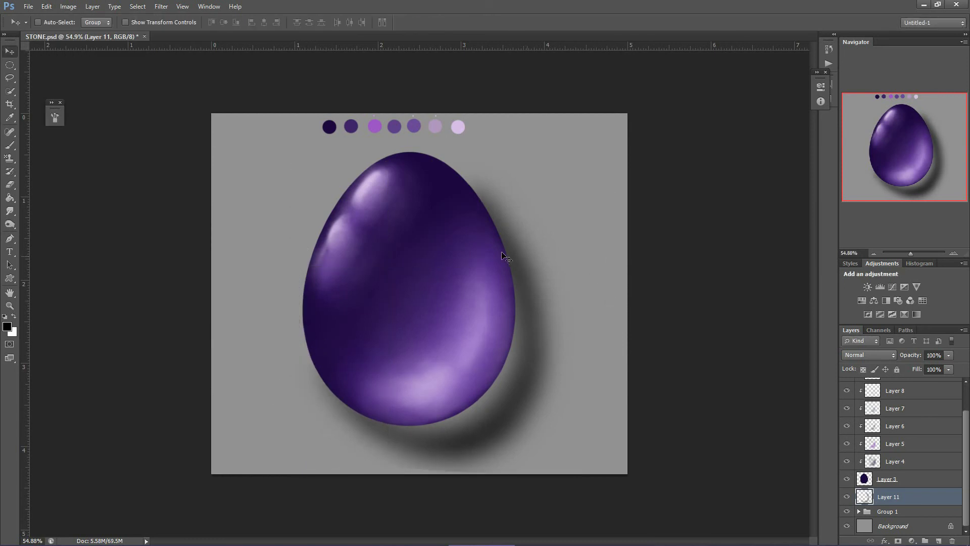
- On a new layer above the shadow, paint reflected light along the egg's lower right edge in sampled purple swatch colors and smudge it
click(938, 540)
key(x)
key(b)
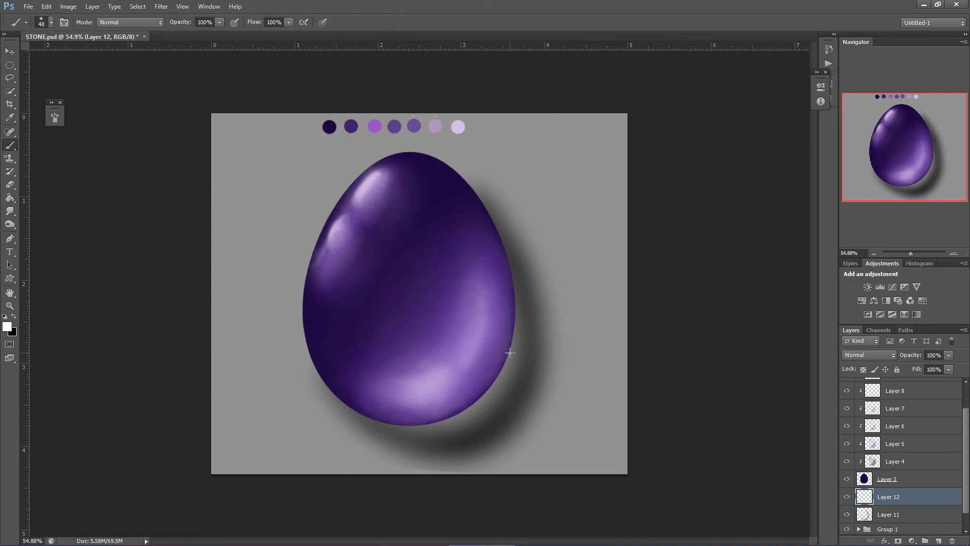
alt+click(395, 126)
mouse_move(511, 363)
mouse_down()
mouse_move(432, 426)
mouse_move(513, 348)
mouse_move(465, 404)
mouse_move(482, 408)
mouse_move(513, 356)
mouse_up()
alt+click(435, 126)
click(10, 211)
mouse_move(456, 427)
mouse_down()
mouse_move(444, 429)
mouse_move(511, 360)
mouse_move(403, 429)
mouse_move(485, 418)
mouse_up()
- Soften the purple reflected light beside the egg with a Gaussian Blur
click(162, 6)
mouse_move(172, 134)
click(93, 220)
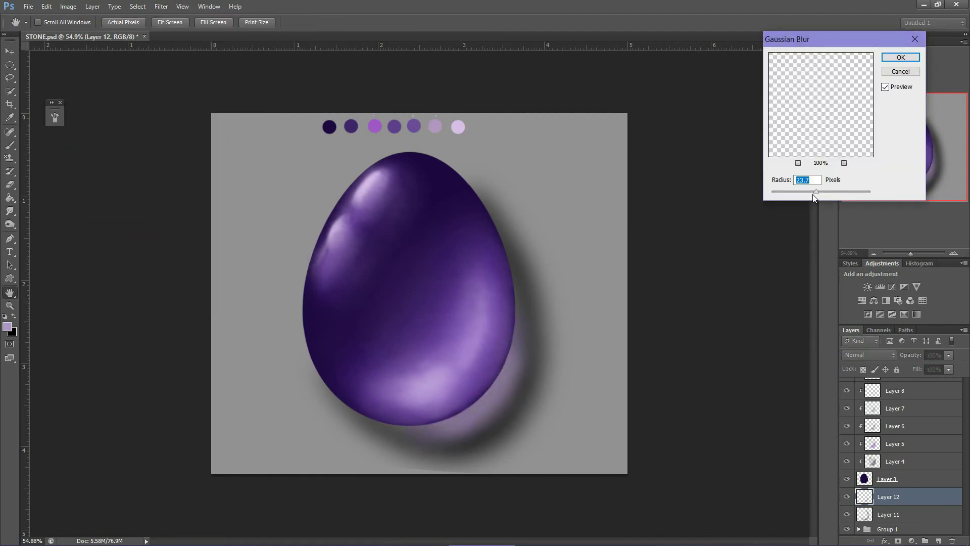
drag(811, 194, 815, 194)
click(910, 57)
- Set the opacity of the black shadow layer, Layer 11, to 83%
scroll(911, 497, down, 1)
click(912, 500)
drag(948, 355, 940, 368)
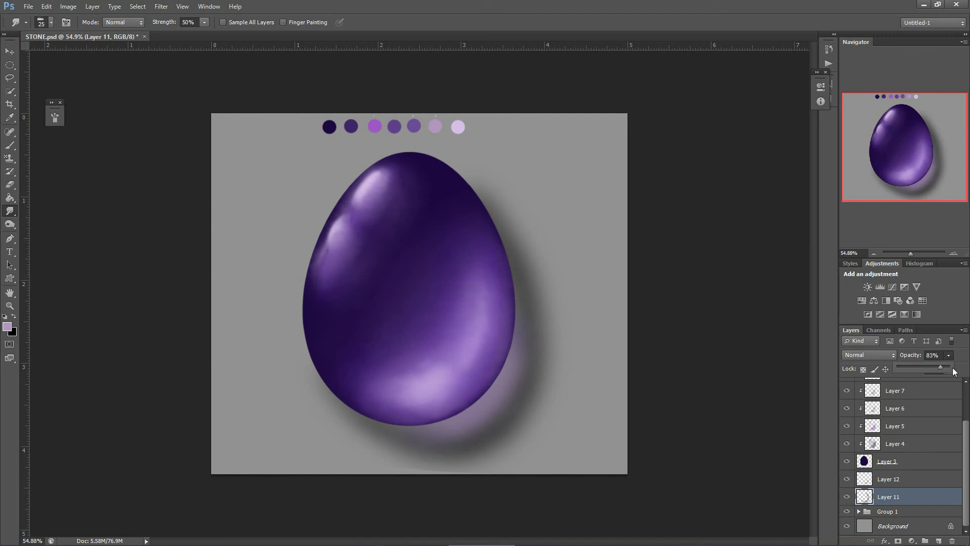
click(928, 355)
- Group the egg's base layer and its clipped shading layers, Layer 3 through Layer 10
click(914, 460)
scroll(911, 426, up, 2)
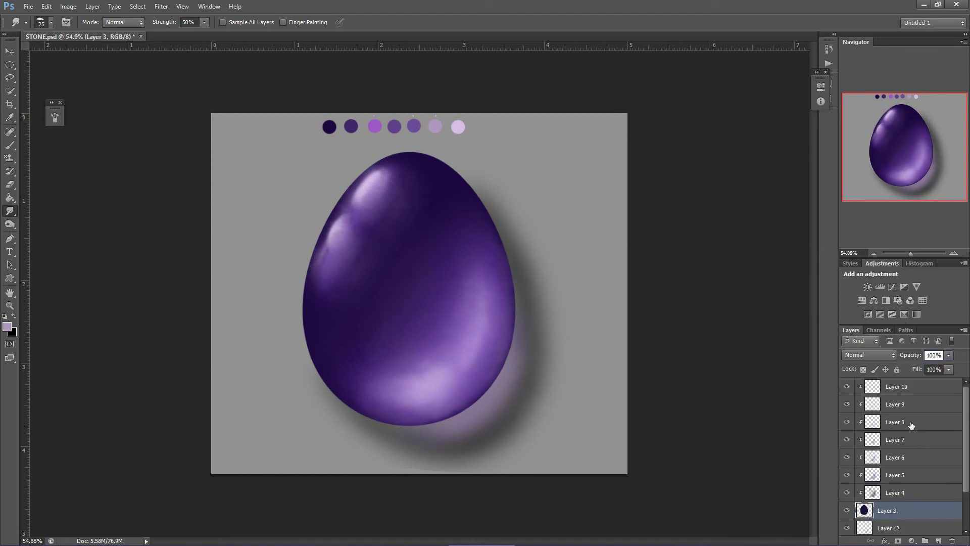
shift+click(903, 390)
drag(935, 458, 925, 541)
- Merge a duplicate of the egg group into a single layer, with the original Group 2 hidden
right_click(884, 388)
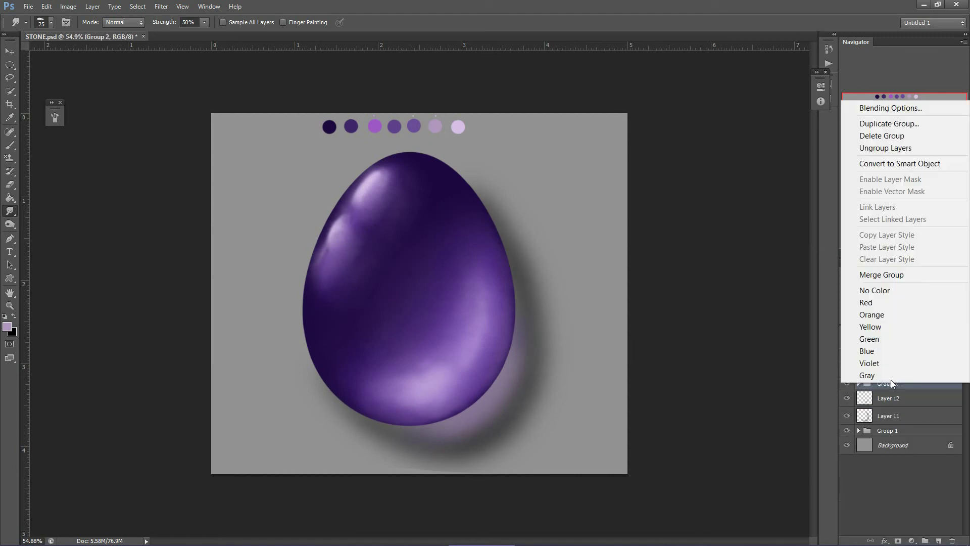
click(918, 129)
click(573, 166)
click(847, 395)
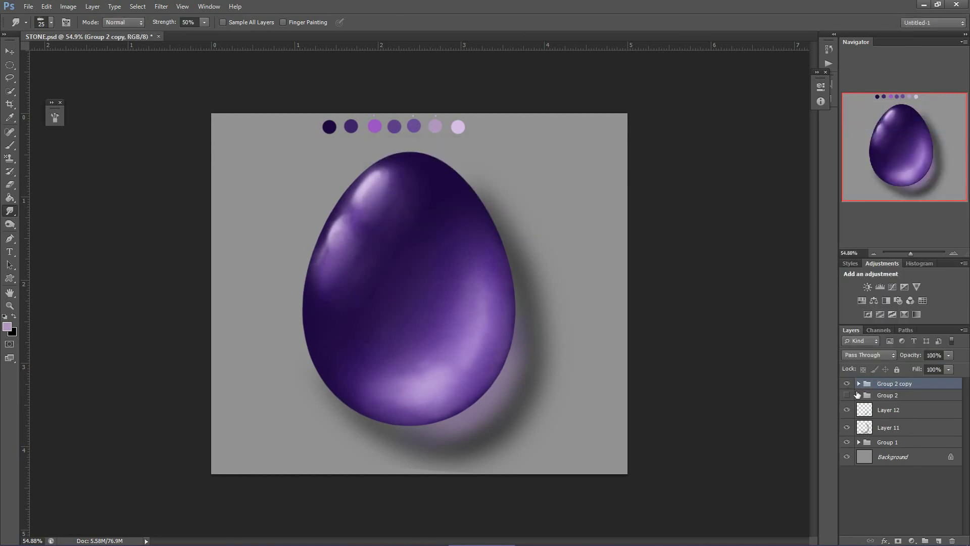
right_click(904, 384)
click(879, 305)
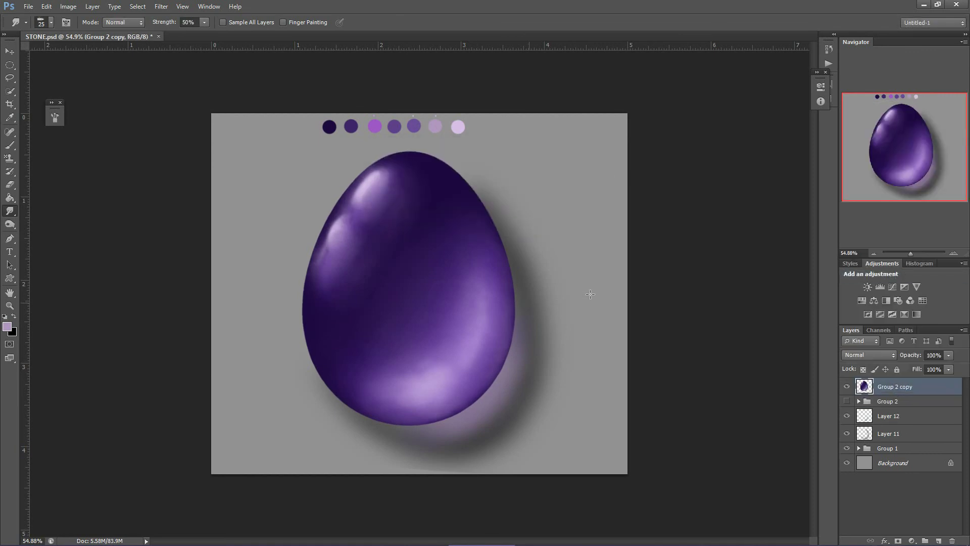
- Soften the outer edge of the merged egg with the Blur tool, using an 80 px brush at 87% strength
click(9, 305)
drag(516, 426, 543, 439)
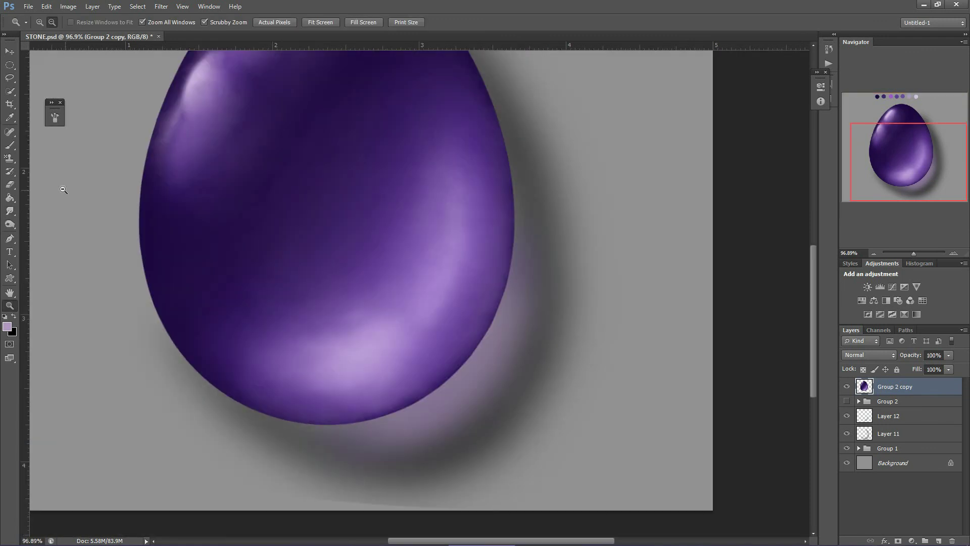
click(10, 211)
click(10, 212)
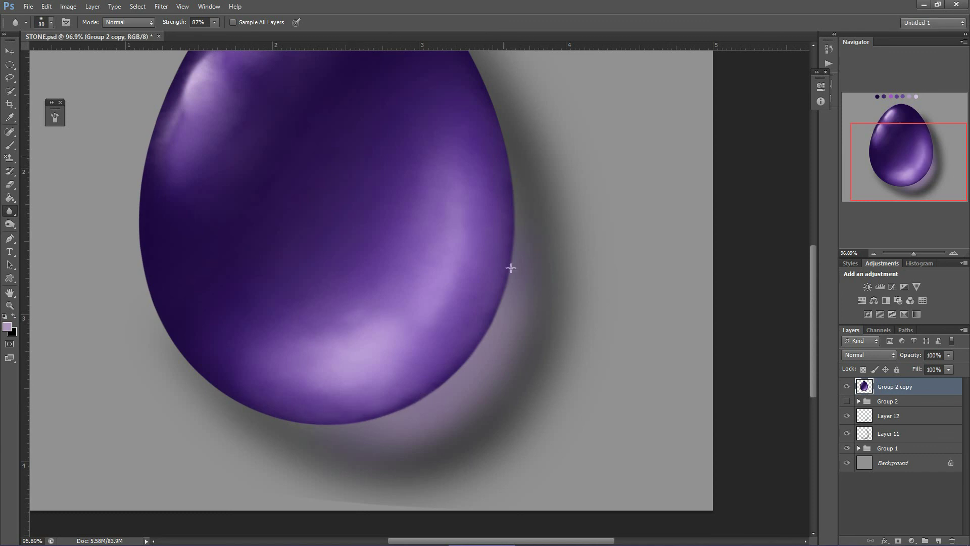
drag(890, 168, 916, 184)
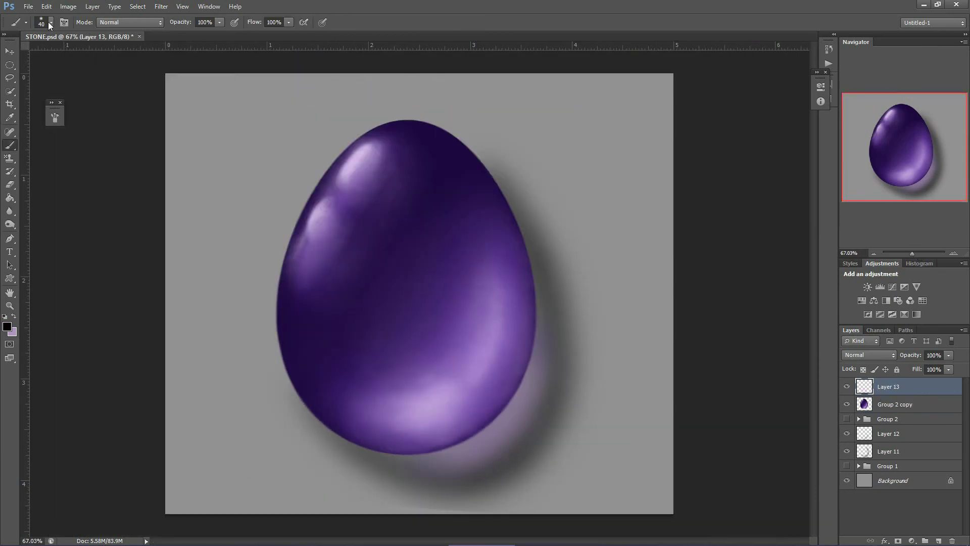
- With a 20 px Hard Round Pressure Size brush, draw a black arrow toward the egg's upper left and a curve outside its lower right shadow
click(50, 22)
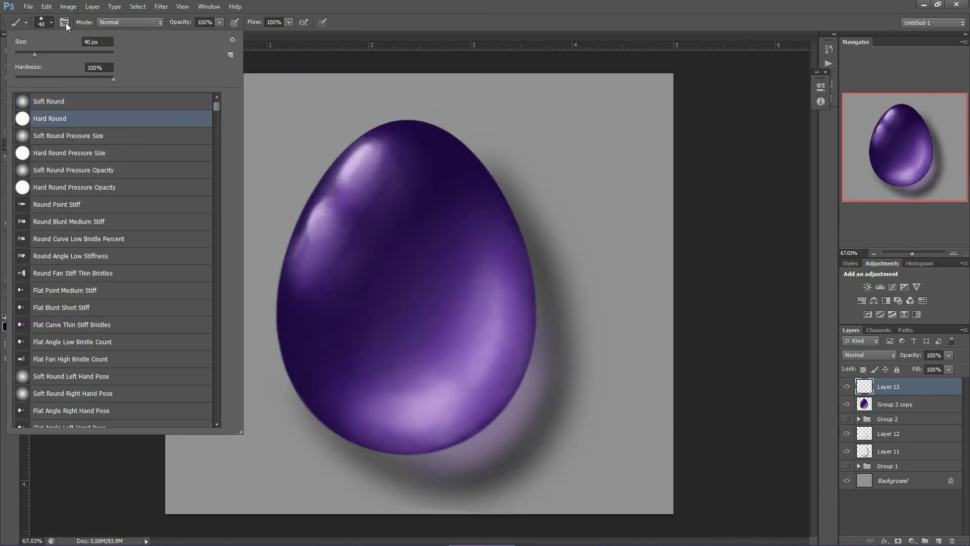
key(F5)
click(76, 150)
click(247, 110)
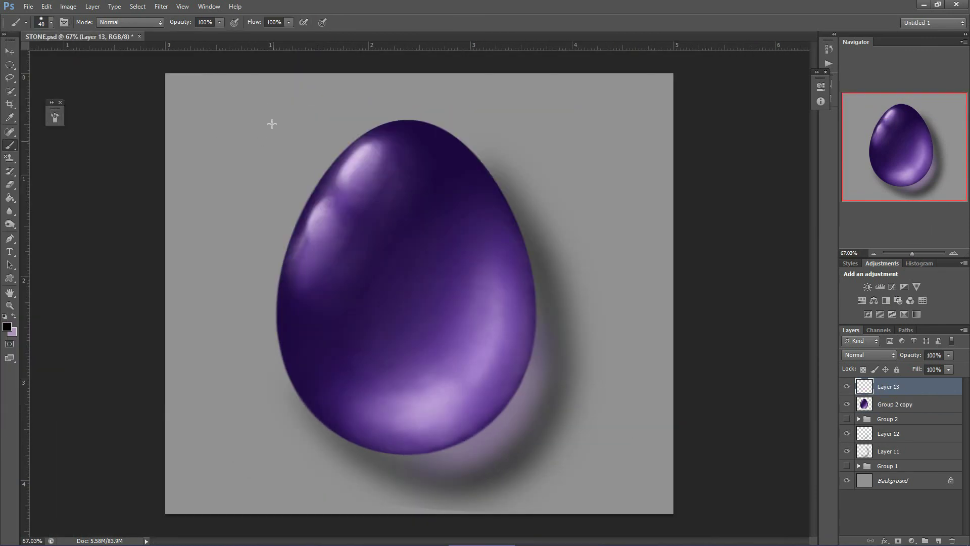
drag(266, 150, 287, 171)
drag(257, 166, 292, 176)
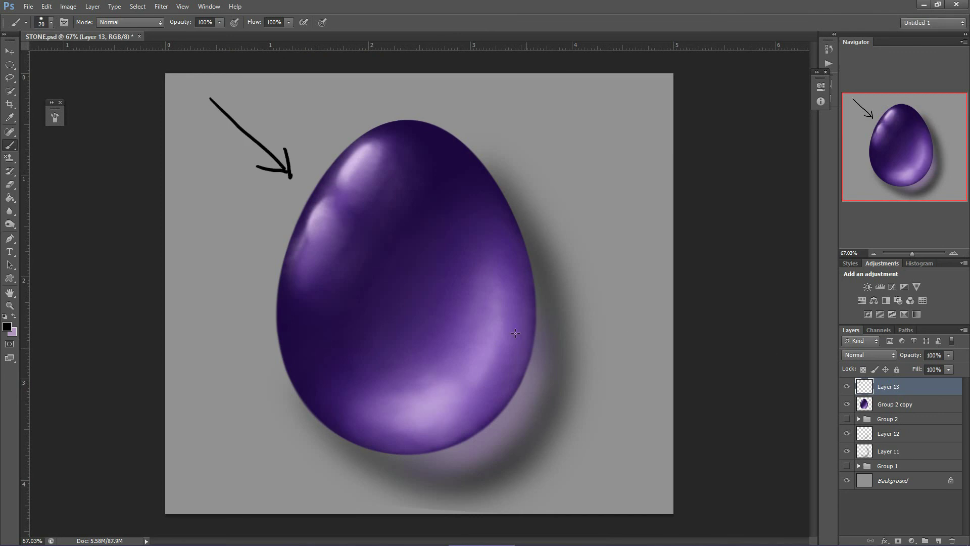
drag(600, 351, 550, 467)
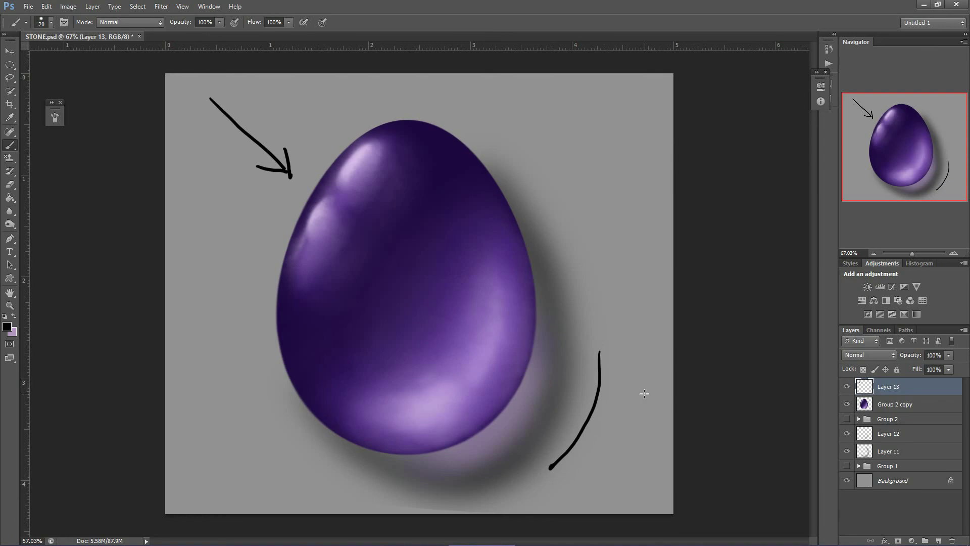